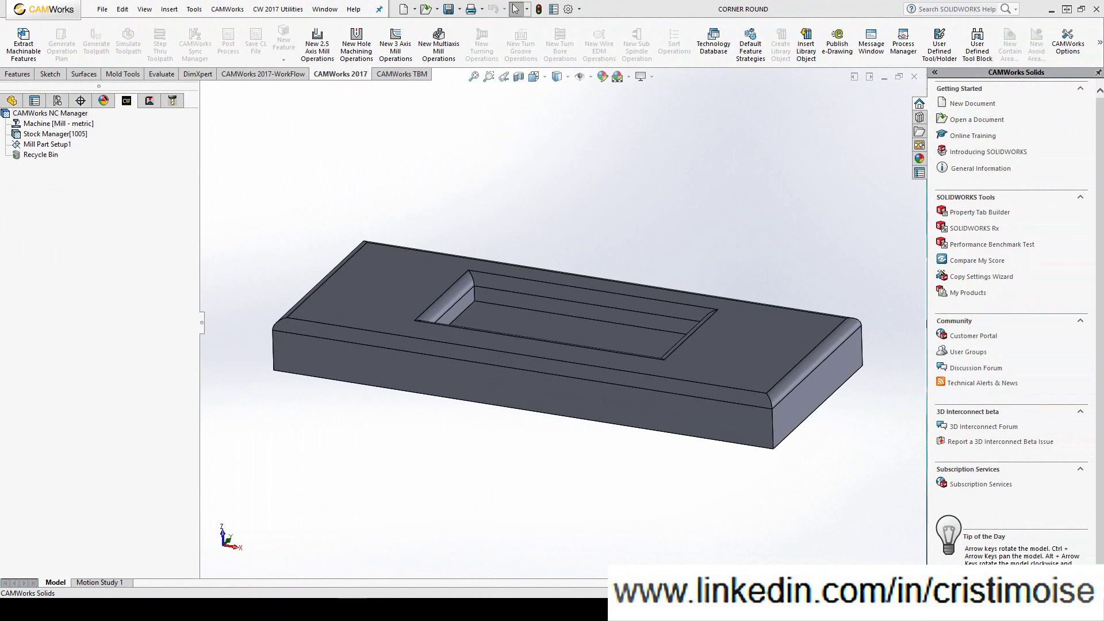
Create a 2.5 axis Boss feature from the lower edge loop of the outer top fillet, ending up to the part's top face
middle_drag(664, 458, 629, 476)
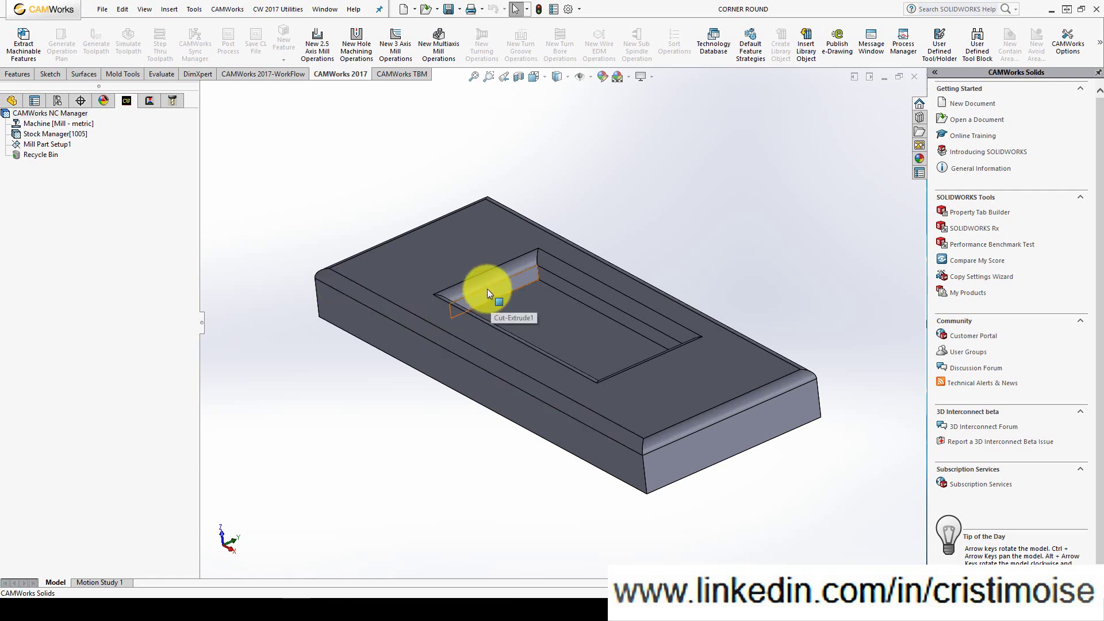
click(31, 145)
right_click(32, 147)
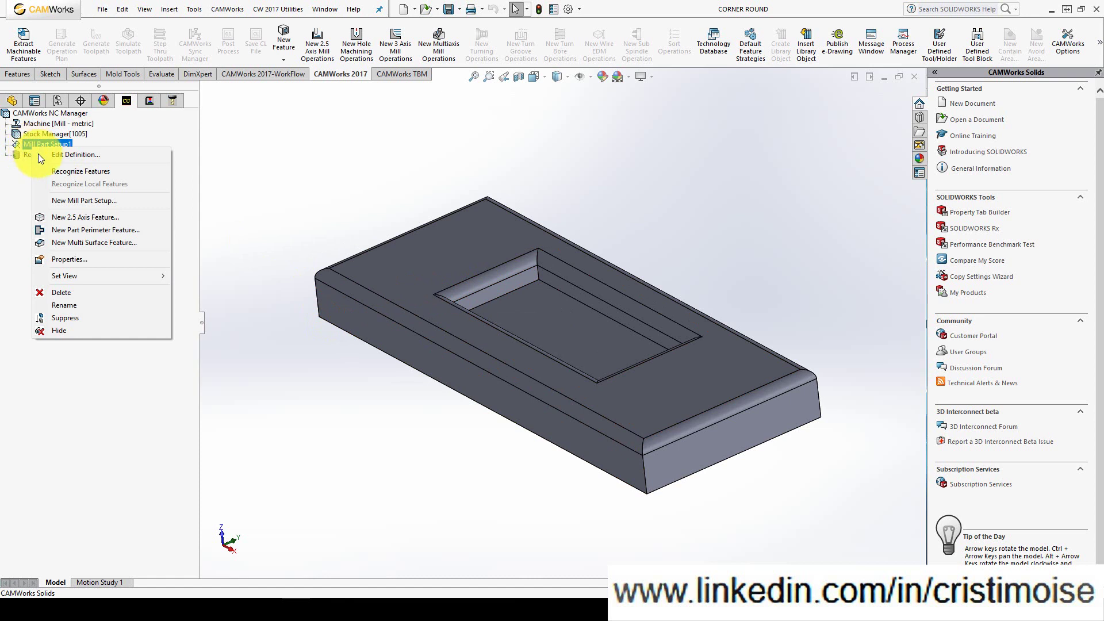
click(89, 217)
click(85, 227)
click(99, 287)
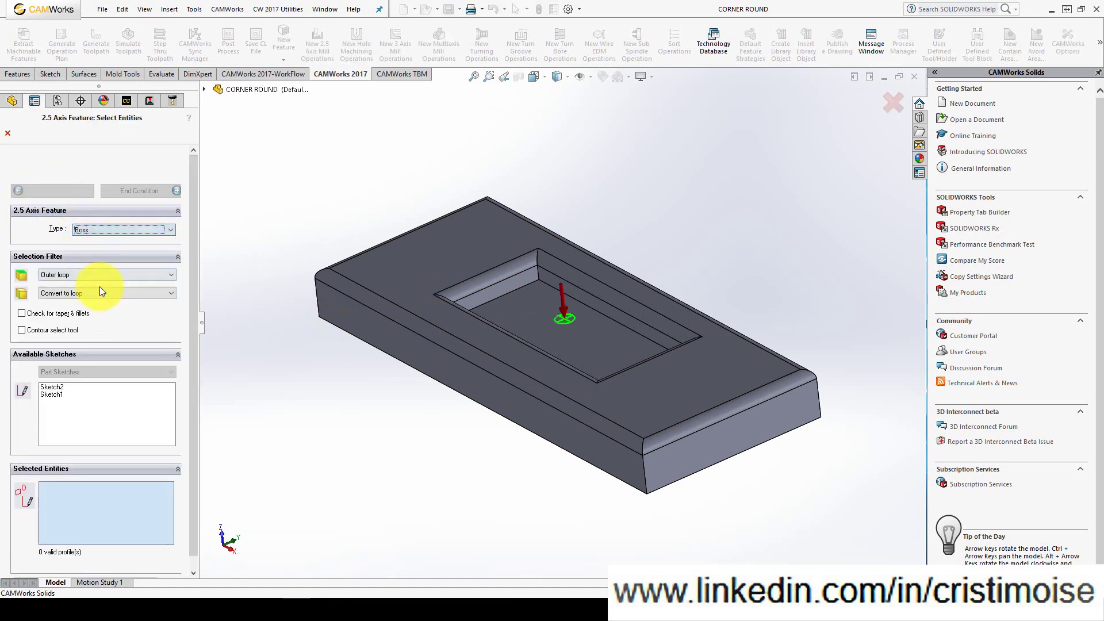
middle_drag(367, 409, 395, 389)
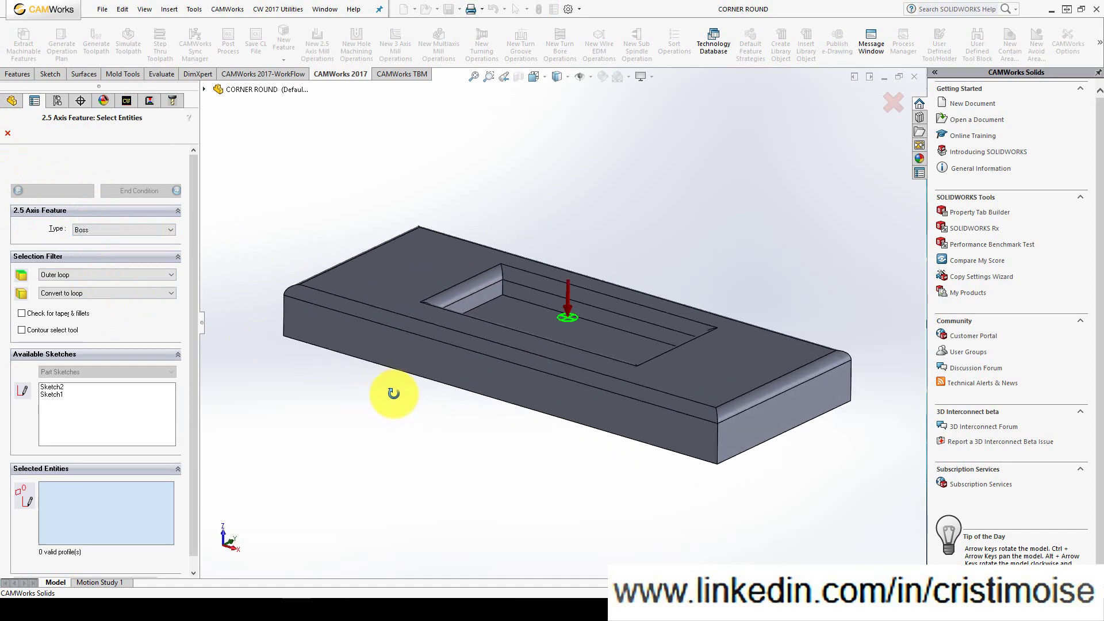
click(367, 320)
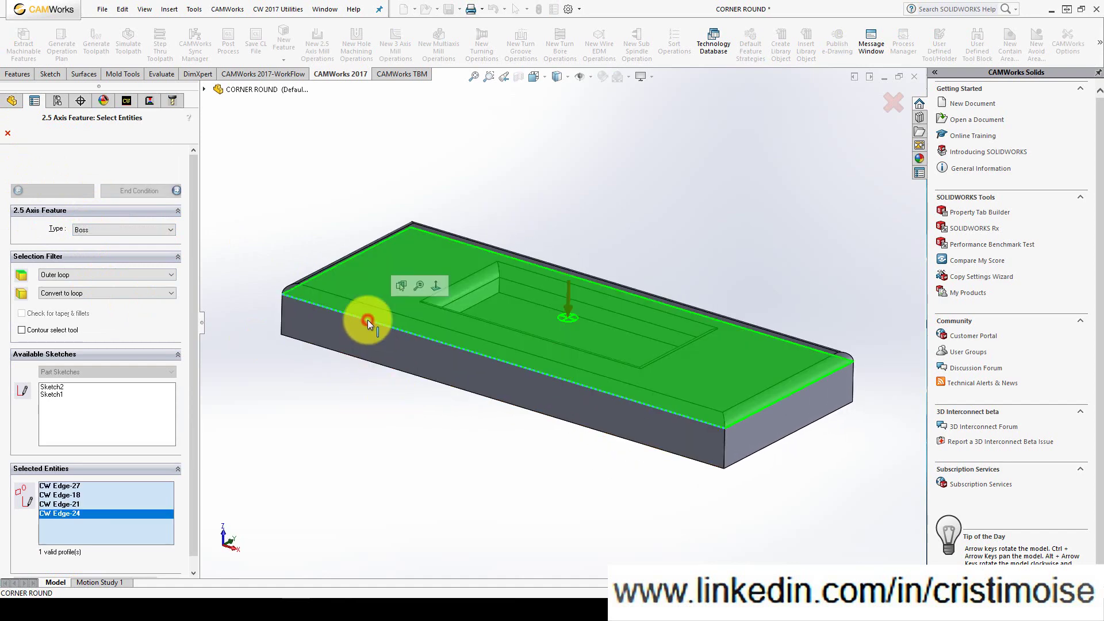
click(117, 193)
click(371, 264)
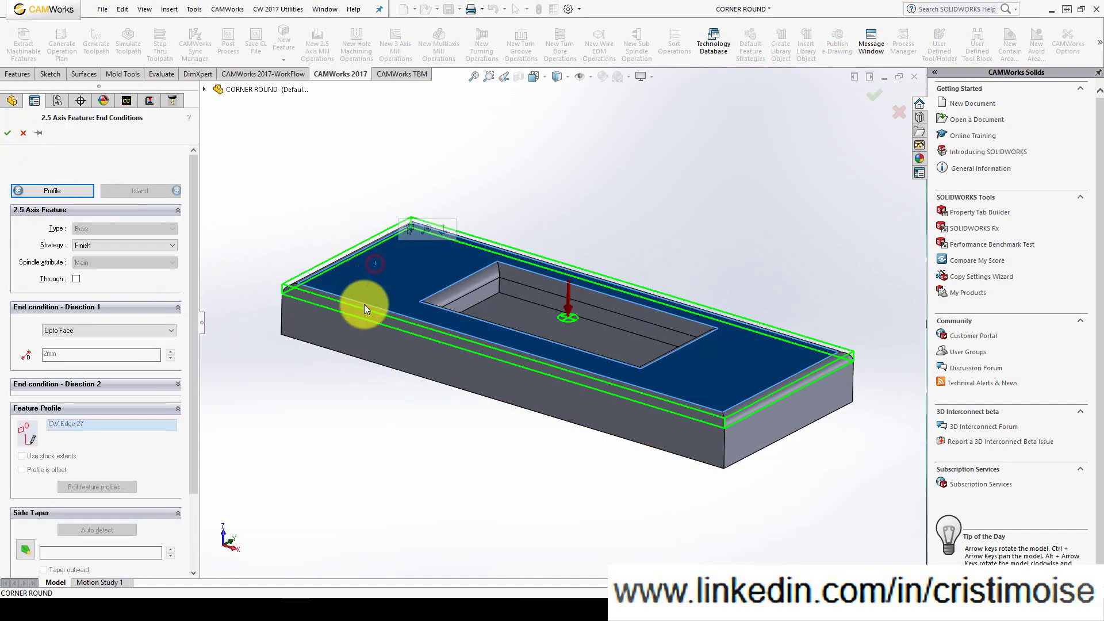
click(7, 133)
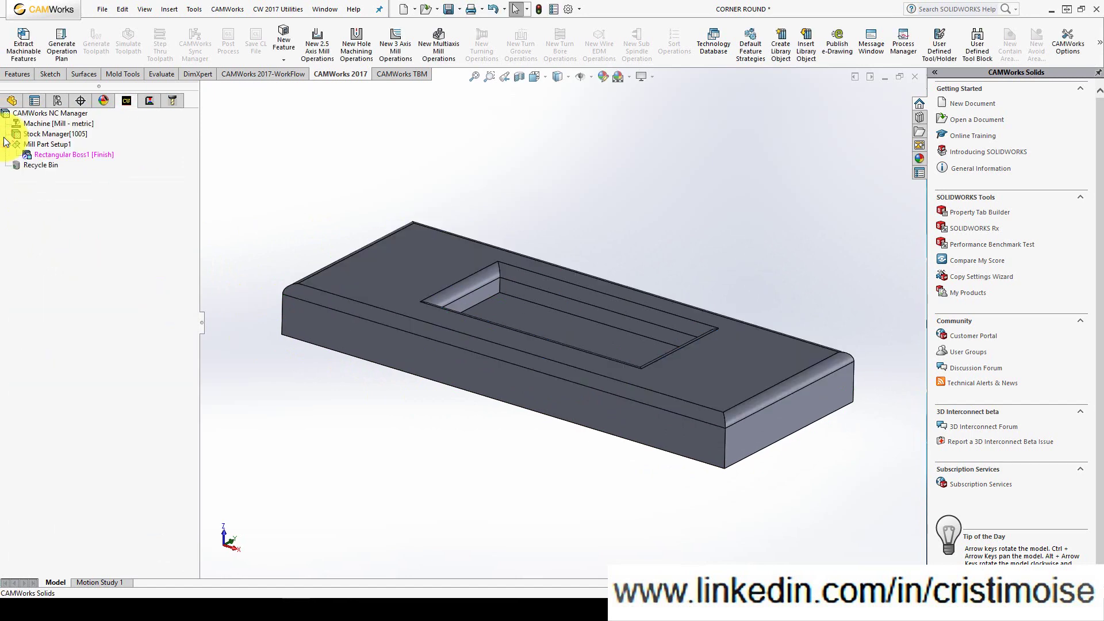
Create a 2.5 axis Pocket feature from the lower edge loop of the pocket's fillet, ending up to the part's top face
right_click(91, 156)
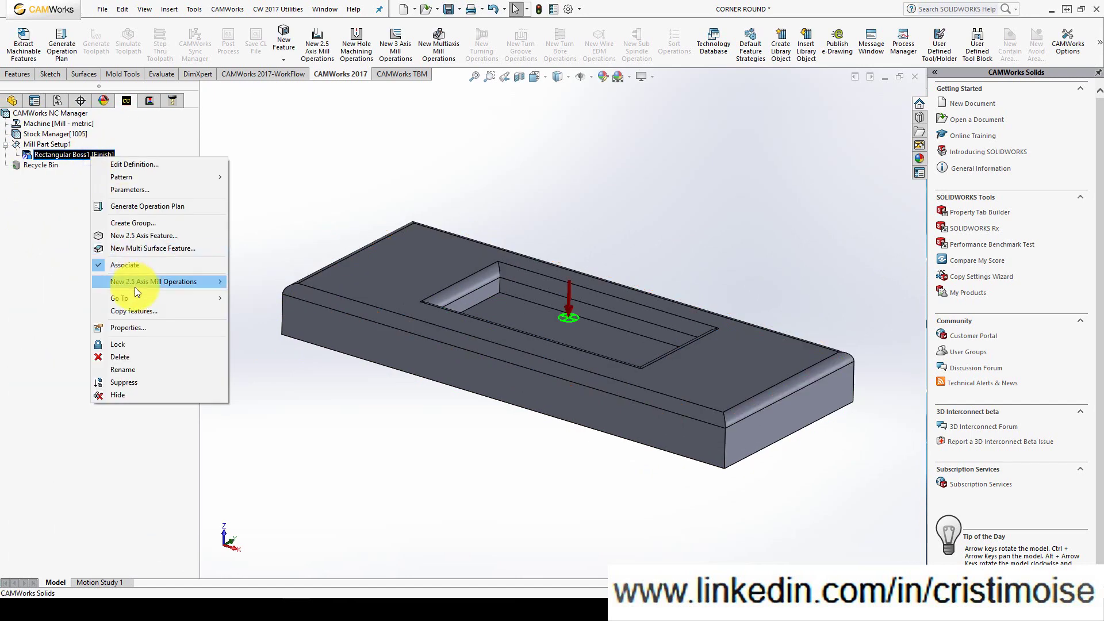
click(144, 235)
click(85, 229)
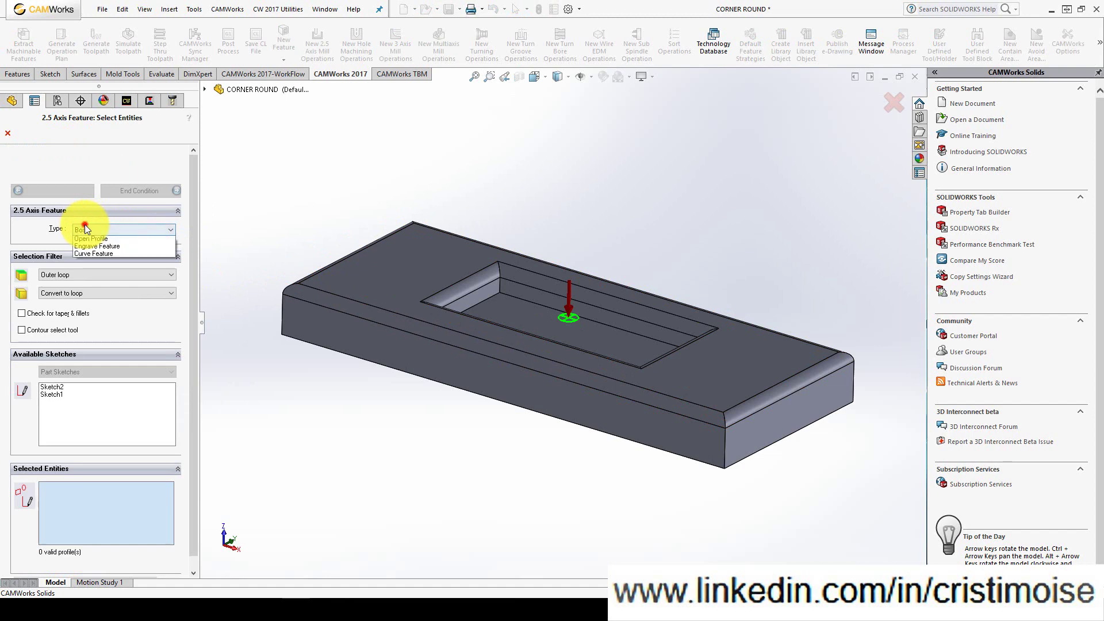
click(91, 240)
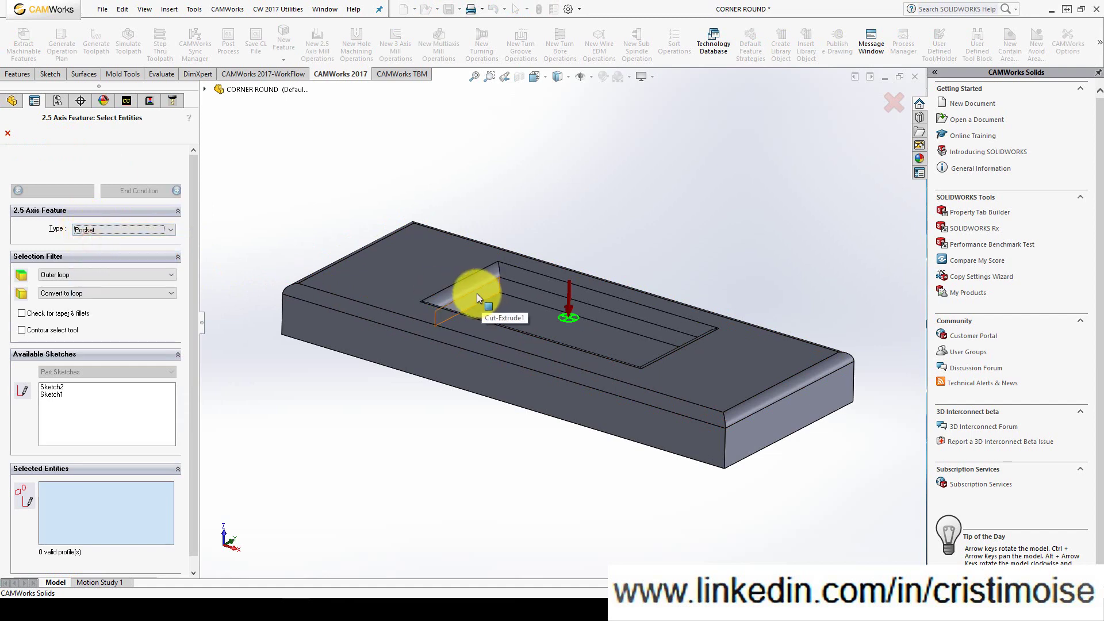
click(473, 293)
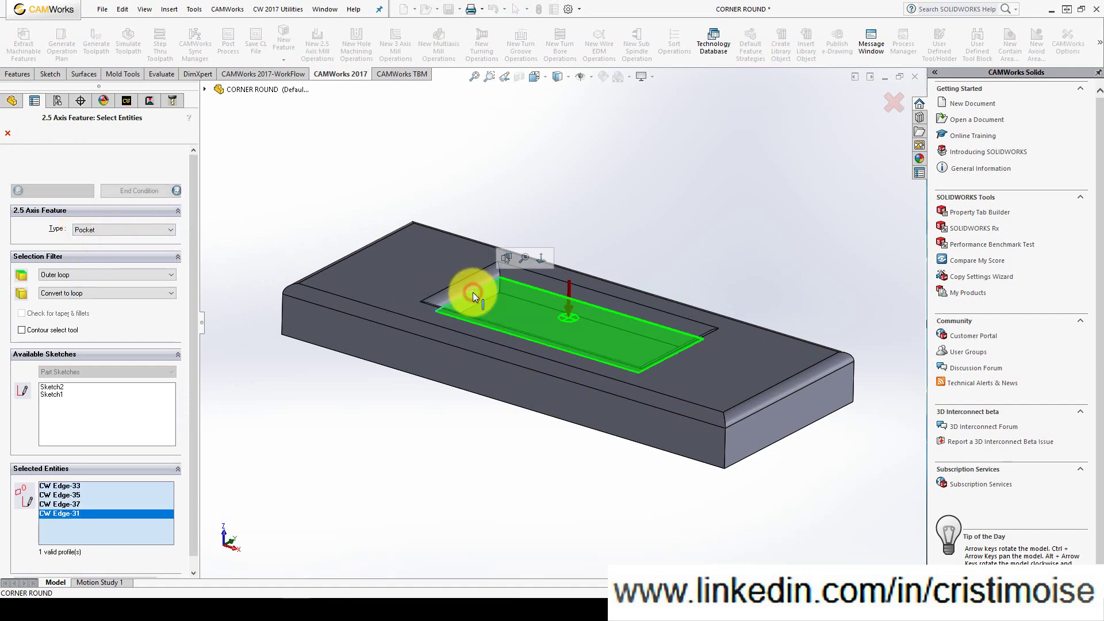
click(132, 191)
click(401, 258)
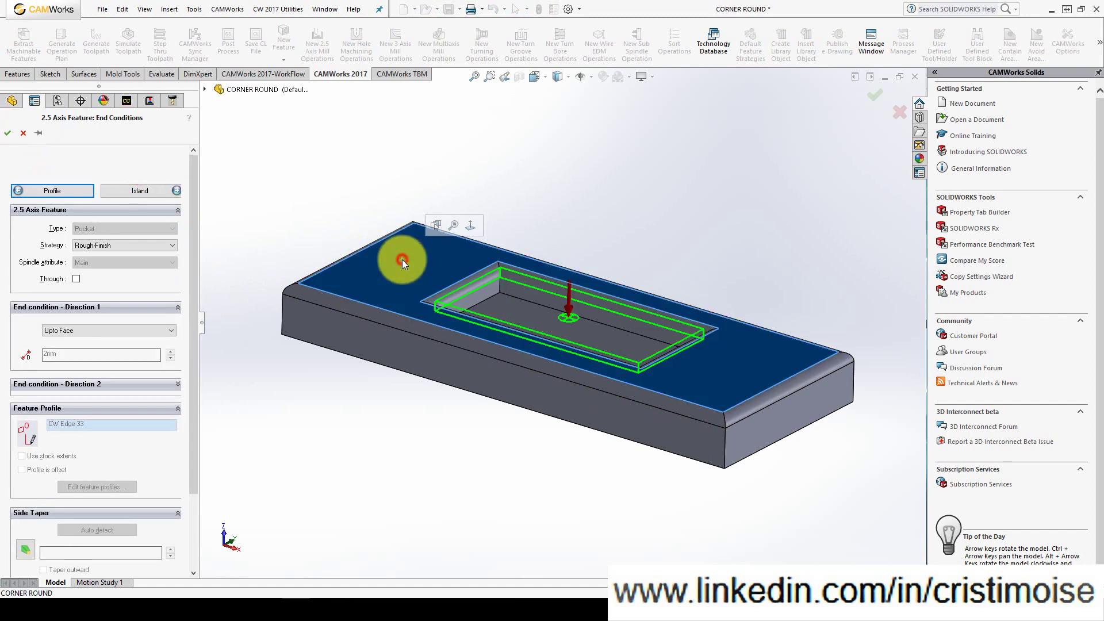
click(8, 137)
Add a Contour Mill operation to the rectangular boss feature using the TechDB defaults and accept its operation parameters
scroll(524, 294, down, 5)
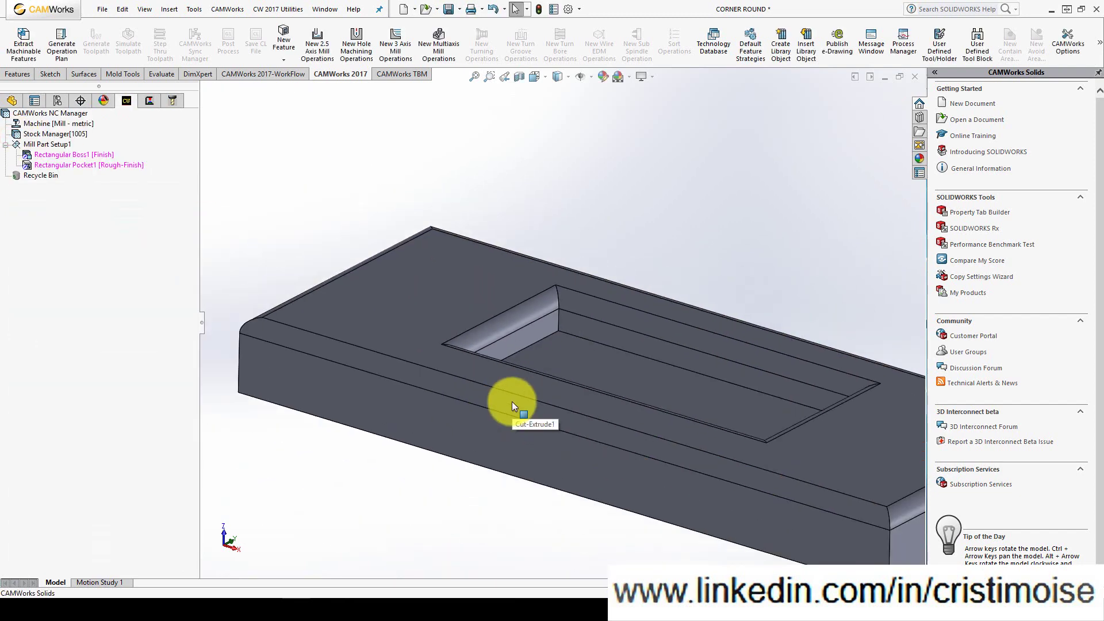
scroll(495, 390, up, 2)
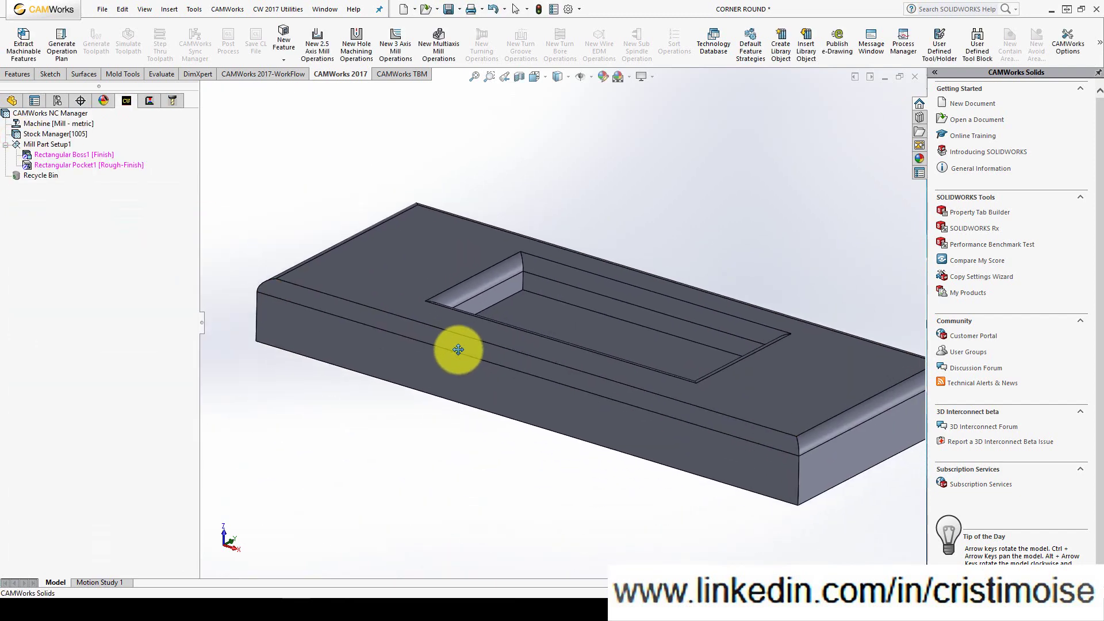
right_click(88, 154)
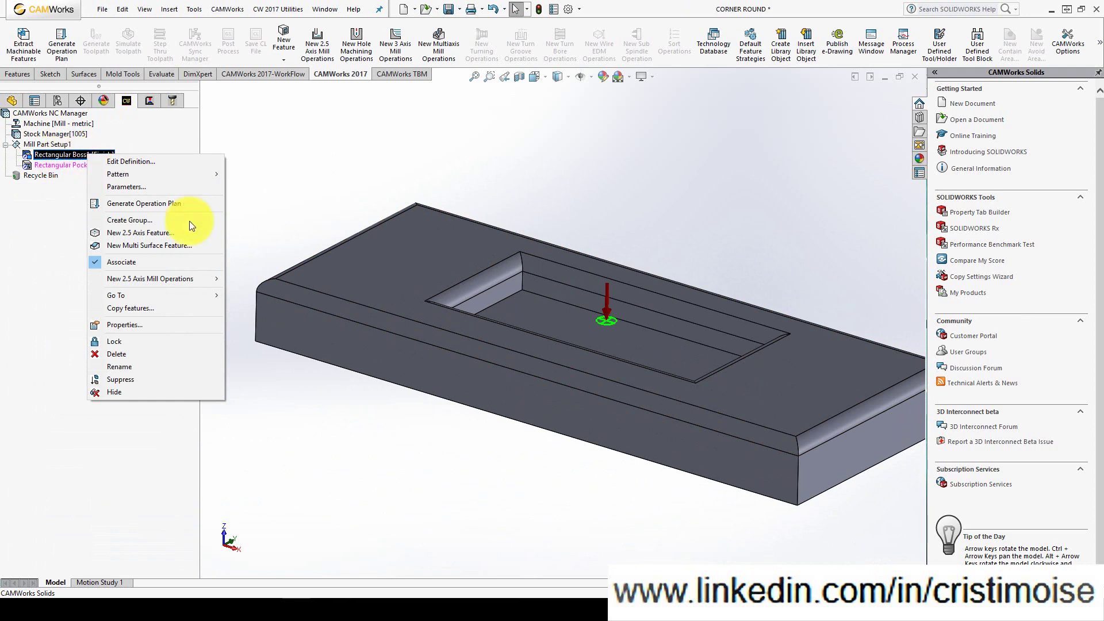
mouse_move(194, 277)
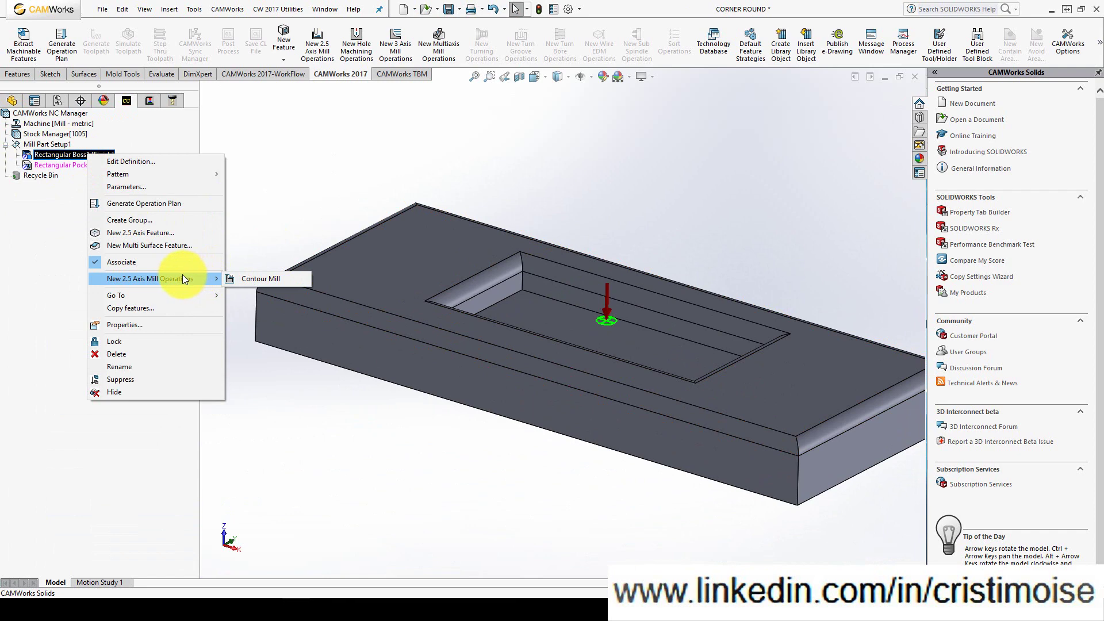
click(234, 278)
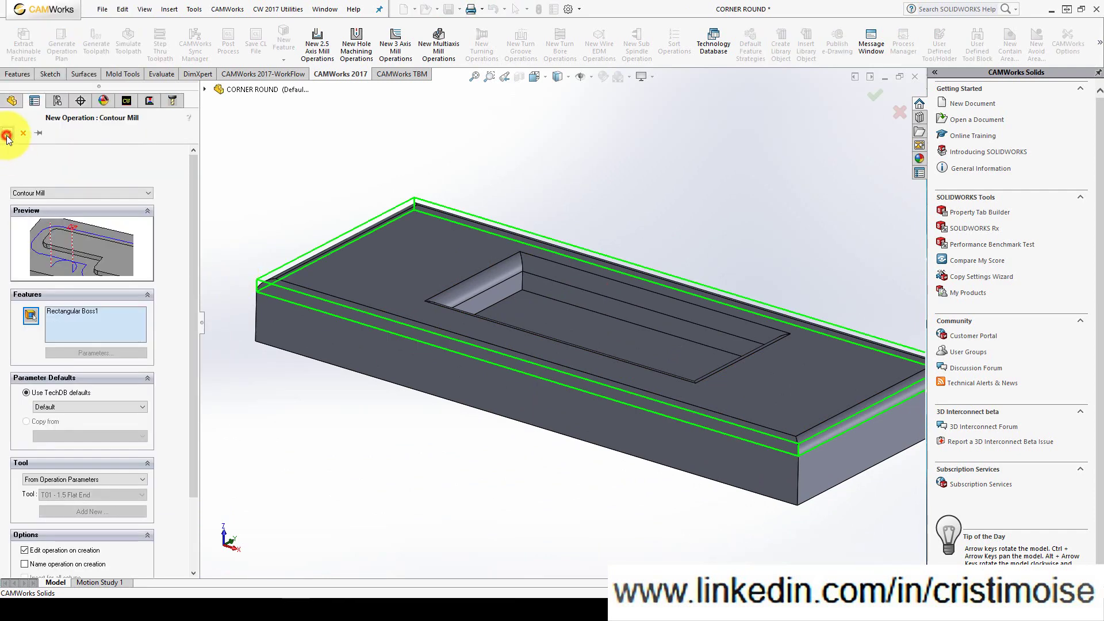
click(6, 134)
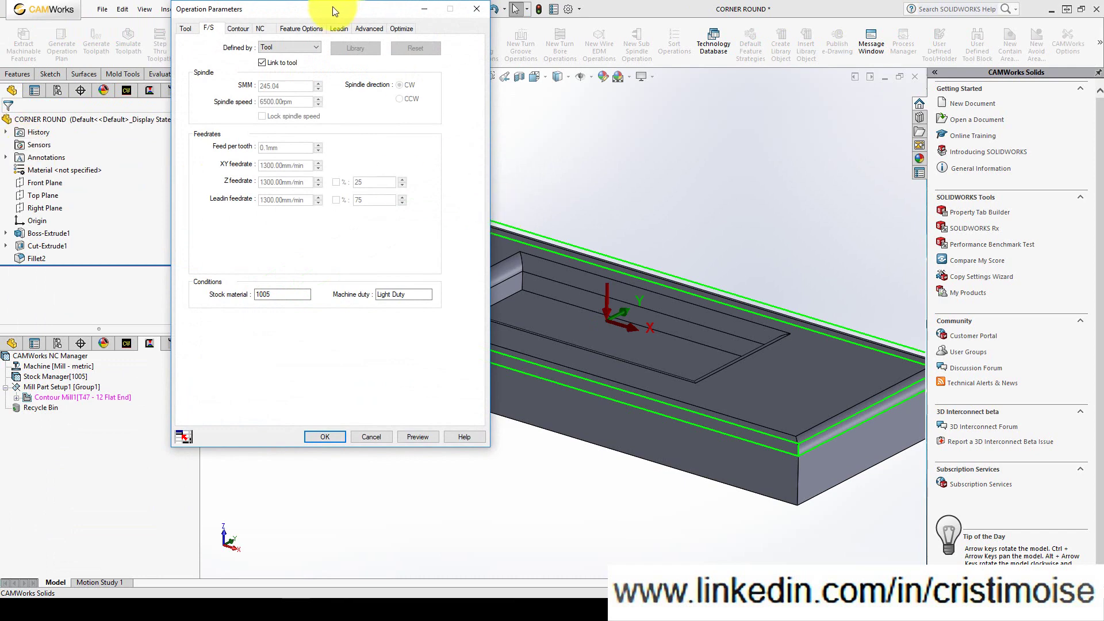
drag(333, 12, 265, 72)
click(269, 494)
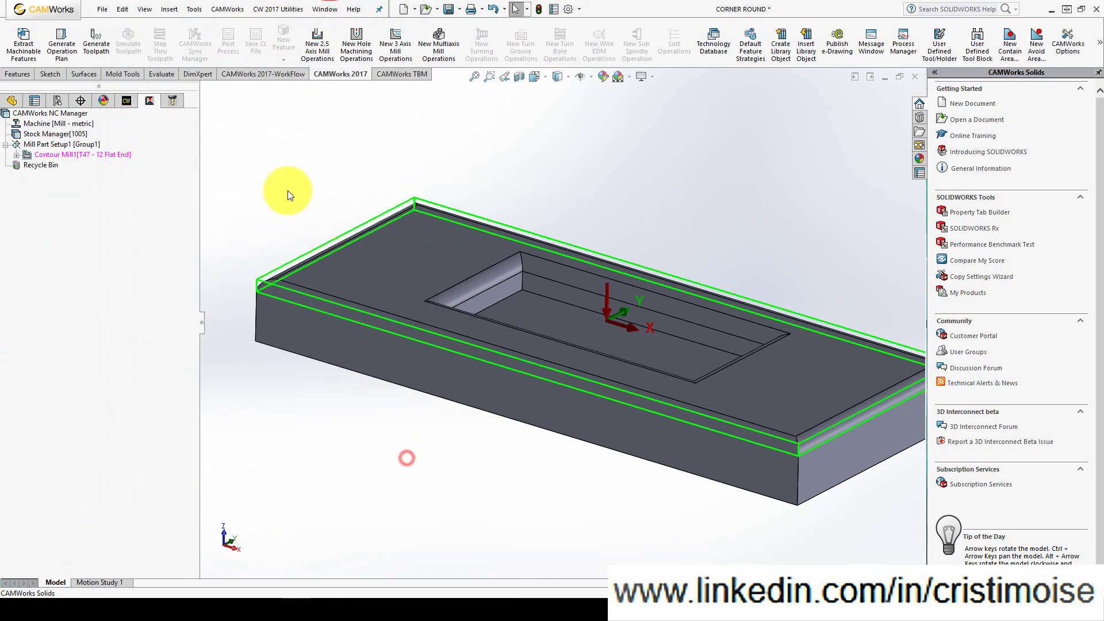
Check the minimum radius of curvature of the outer fillet face along the long front edge
click(78, 74)
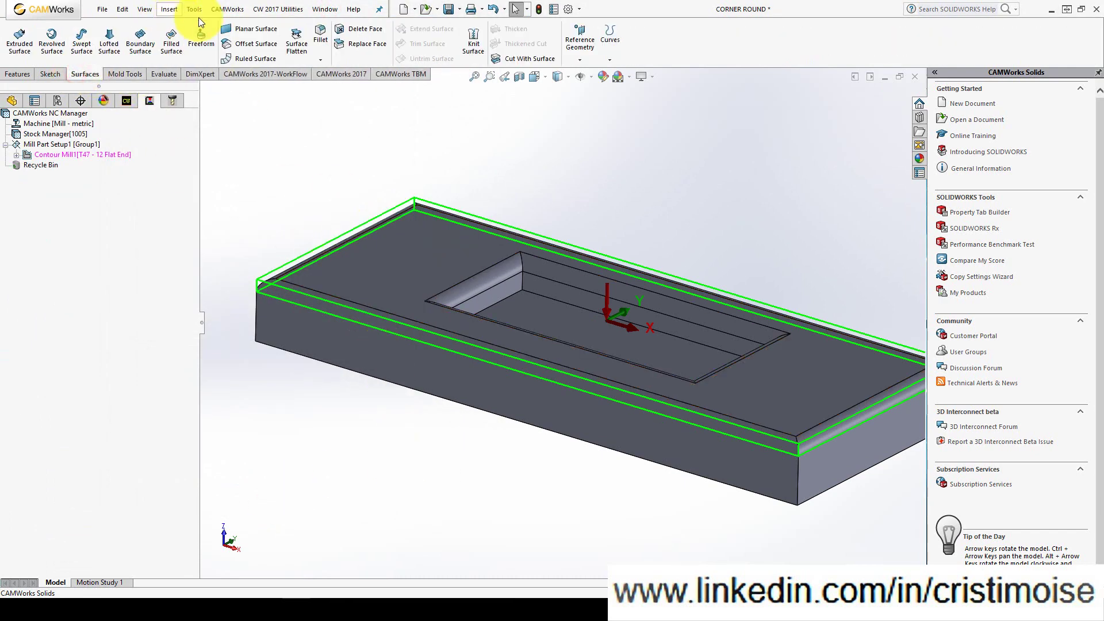
click(170, 74)
click(233, 29)
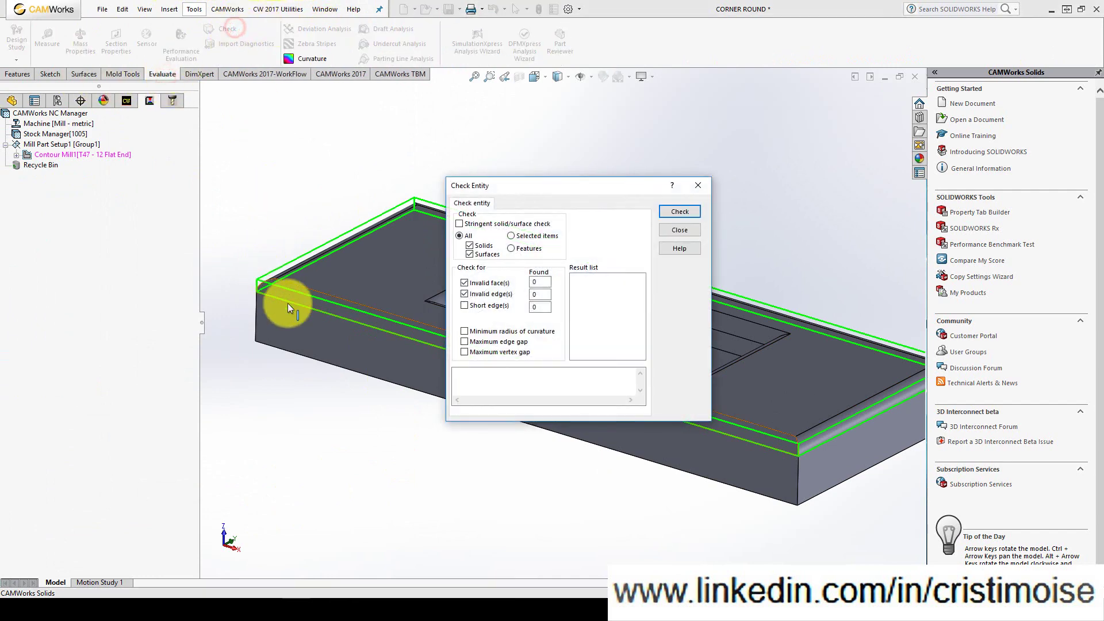
click(535, 237)
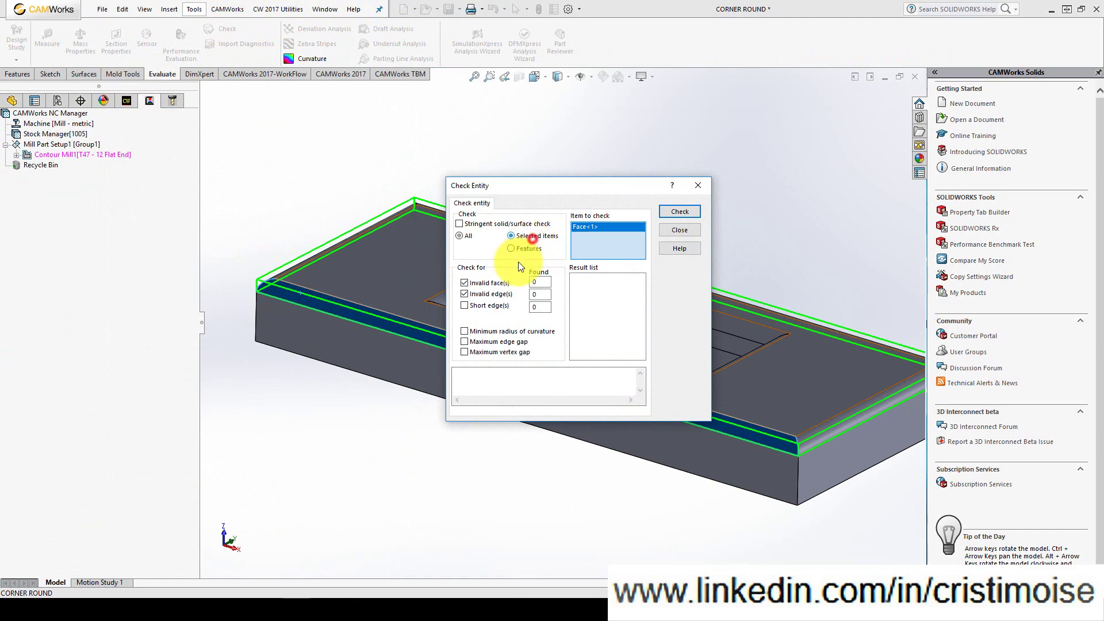
click(494, 332)
click(680, 211)
drag(543, 381, 562, 382)
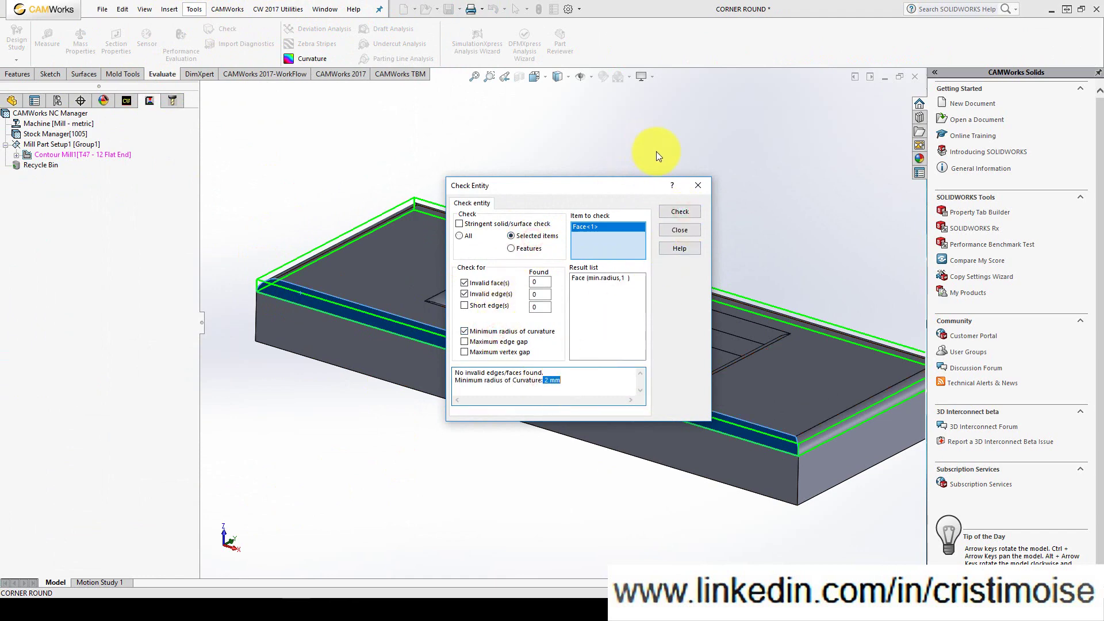
click(697, 185)
Add the 3 mm radius Corner Round tool from the library to the tool crib and assign it with its holder to the Contour Mill operation
mouse_move(542, 378)
middle_down()
mouse_move(519, 350)
mouse_move(544, 366)
mouse_move(530, 364)
middle_up()
double_click(85, 153)
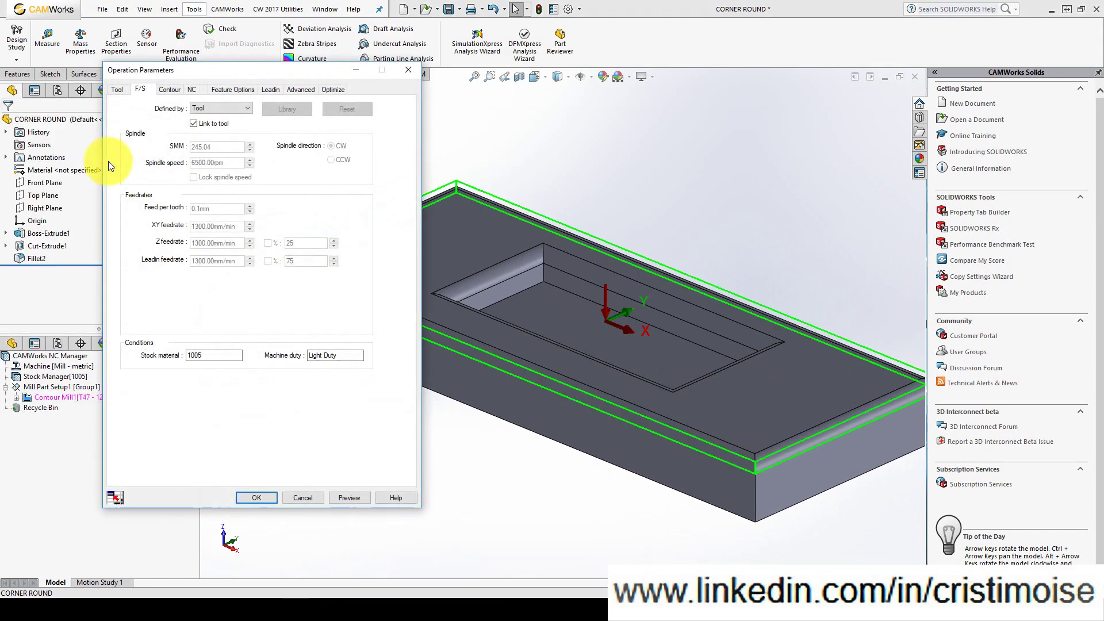
click(118, 94)
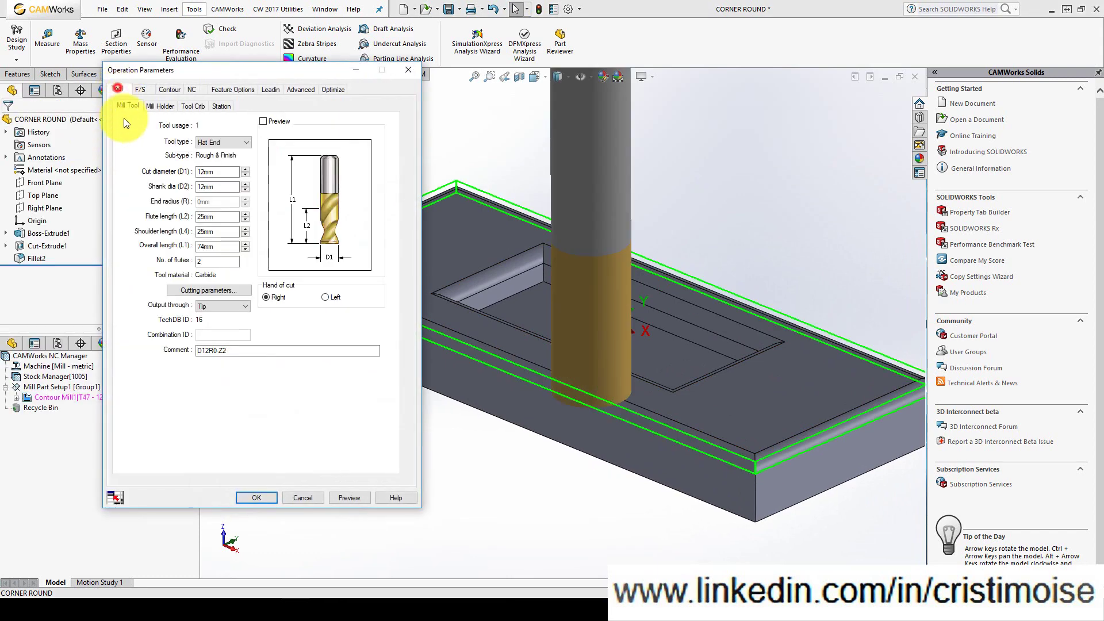
click(192, 107)
click(153, 257)
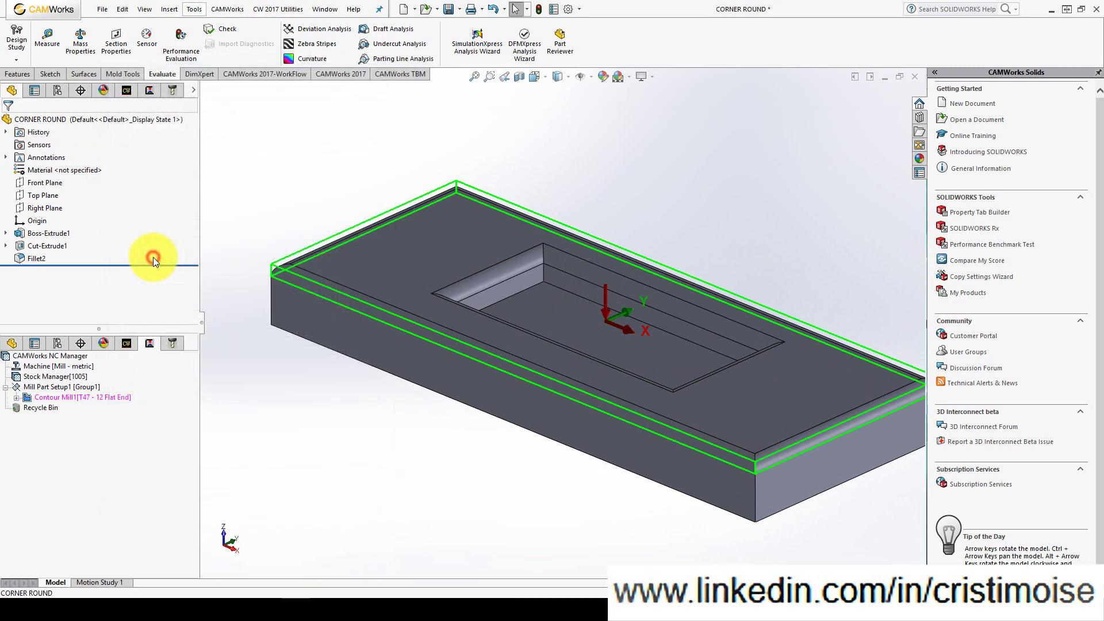
click(419, 112)
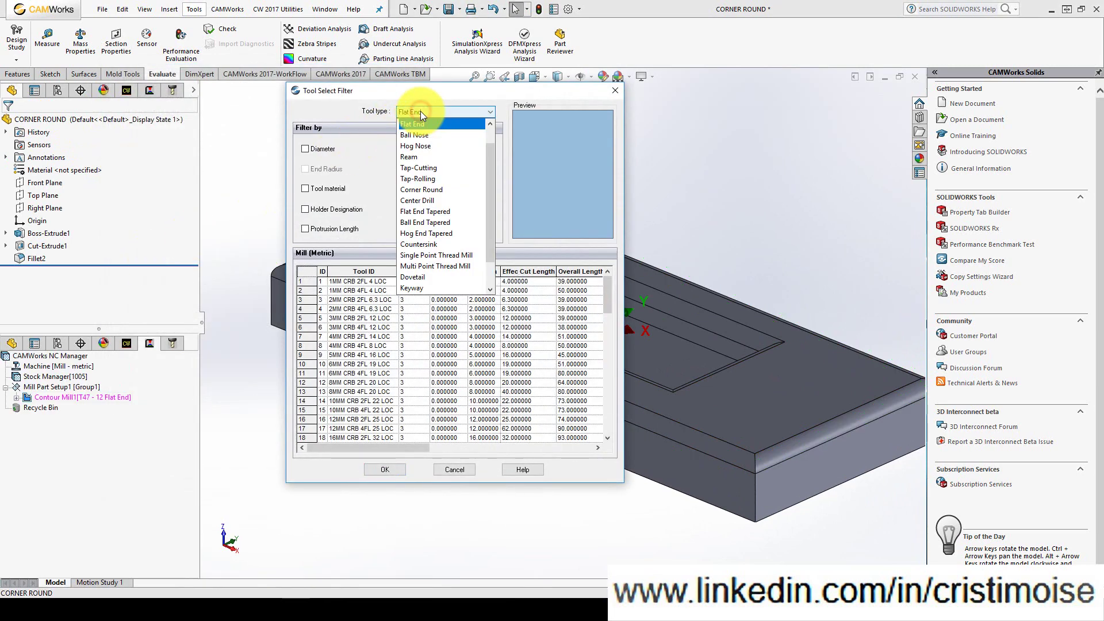
click(428, 189)
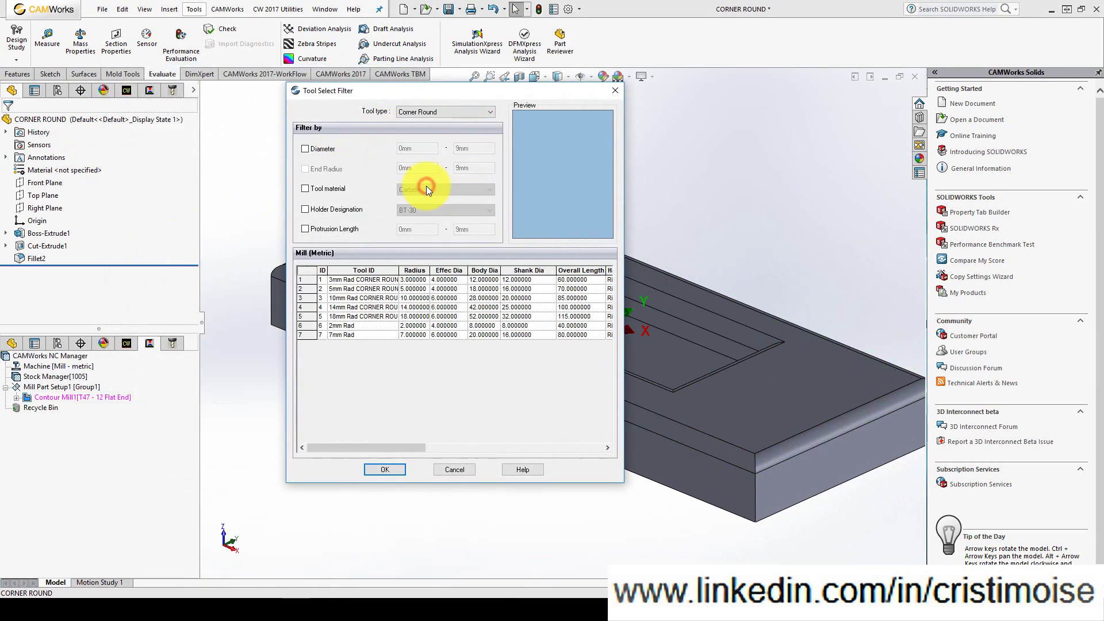
click(314, 276)
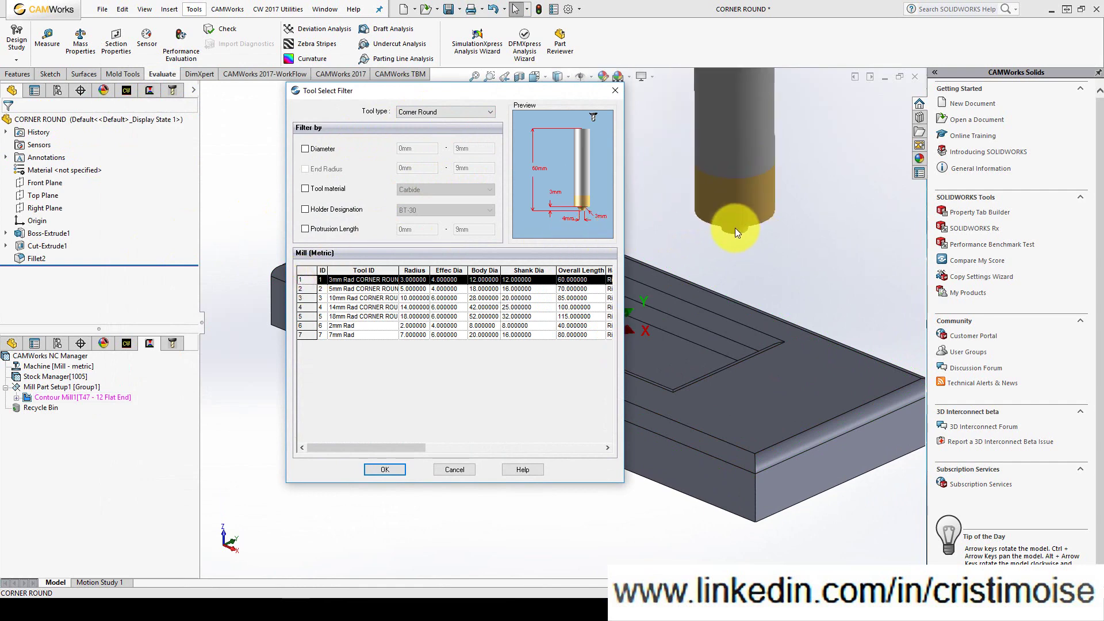
middle_drag(718, 274, 721, 297)
scroll(721, 297, up, 1)
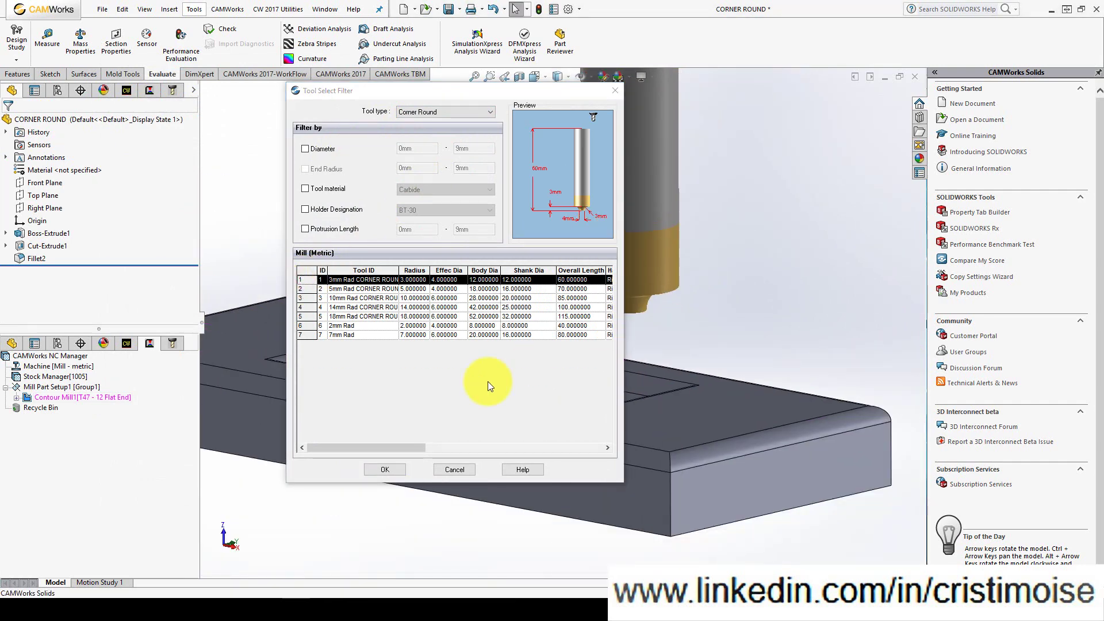
click(398, 468)
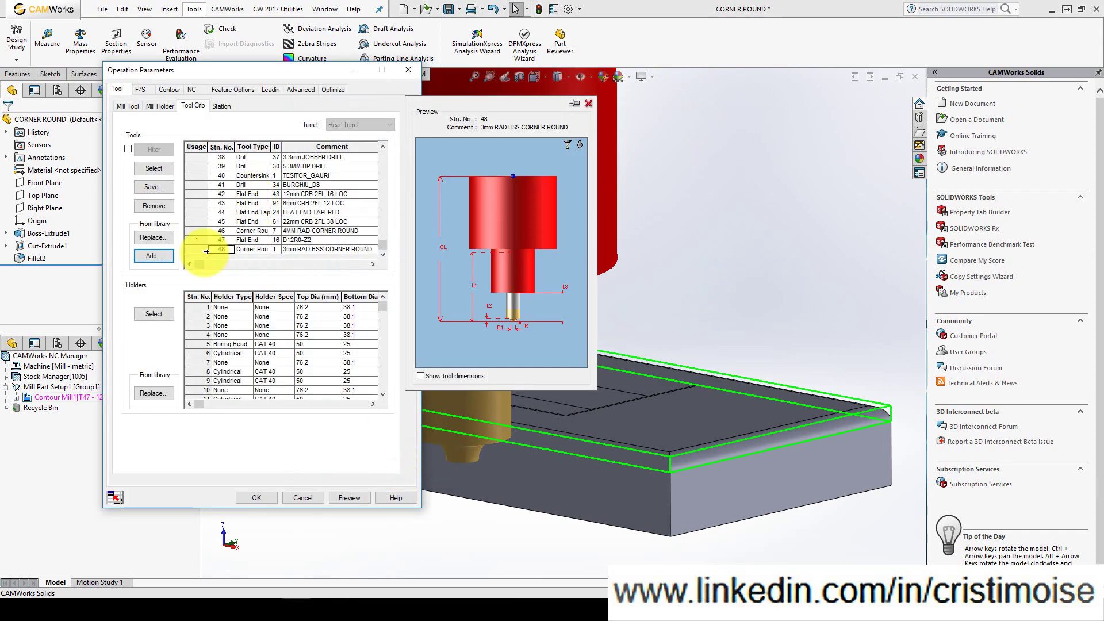
click(153, 163)
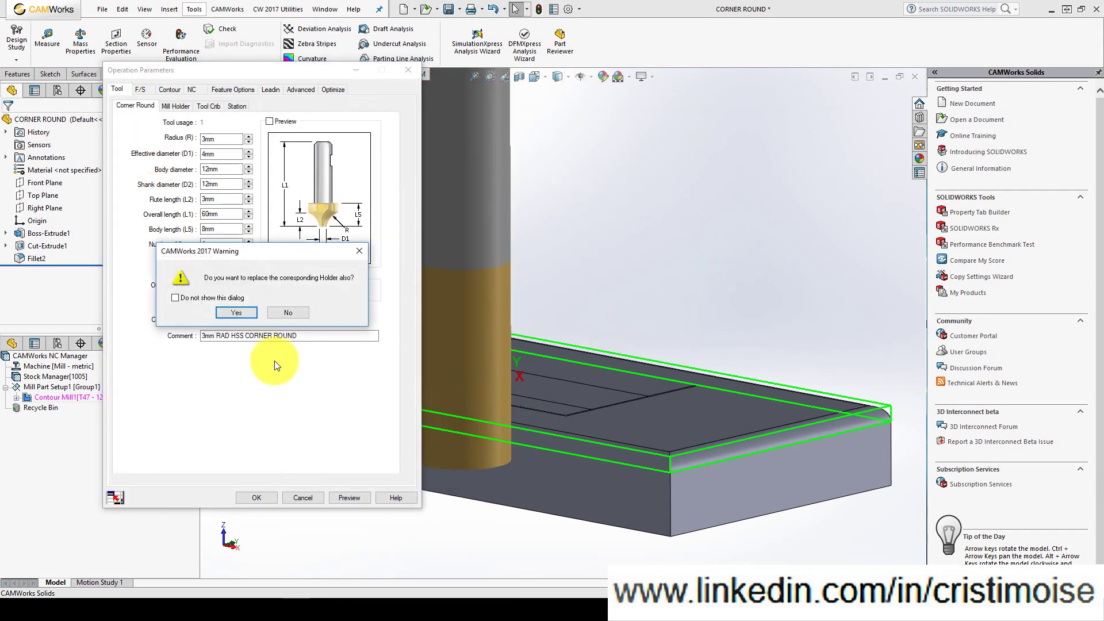
click(235, 313)
Set the corner round tool's comment to "Corner Roud R2 tool" and its radius to 2 mm
drag(307, 338, 113, 338)
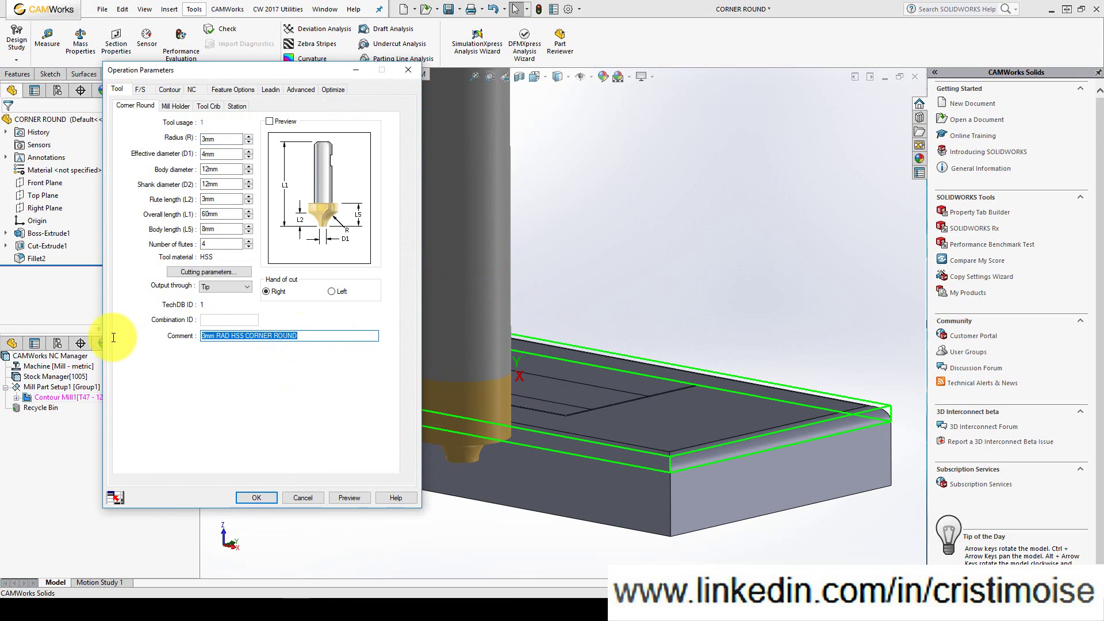
text(Corner Roud R2 tool)
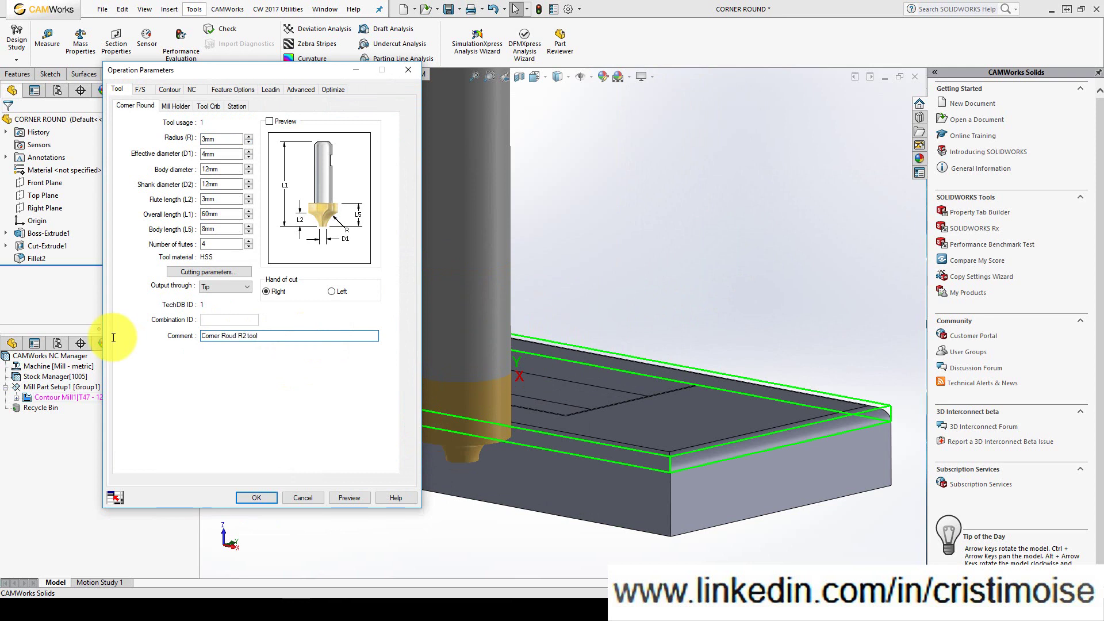
double_click(220, 138)
click(230, 154)
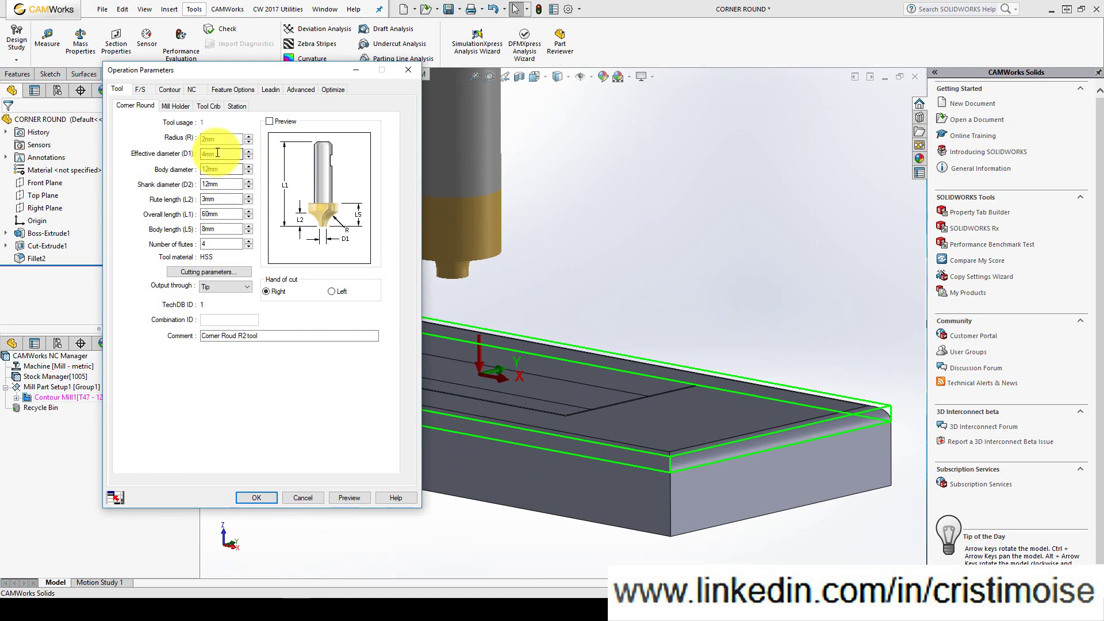
Review the corner round tool's dimensions, its holder and the contour settings, and accept the operation parameters
click(225, 198)
click(220, 214)
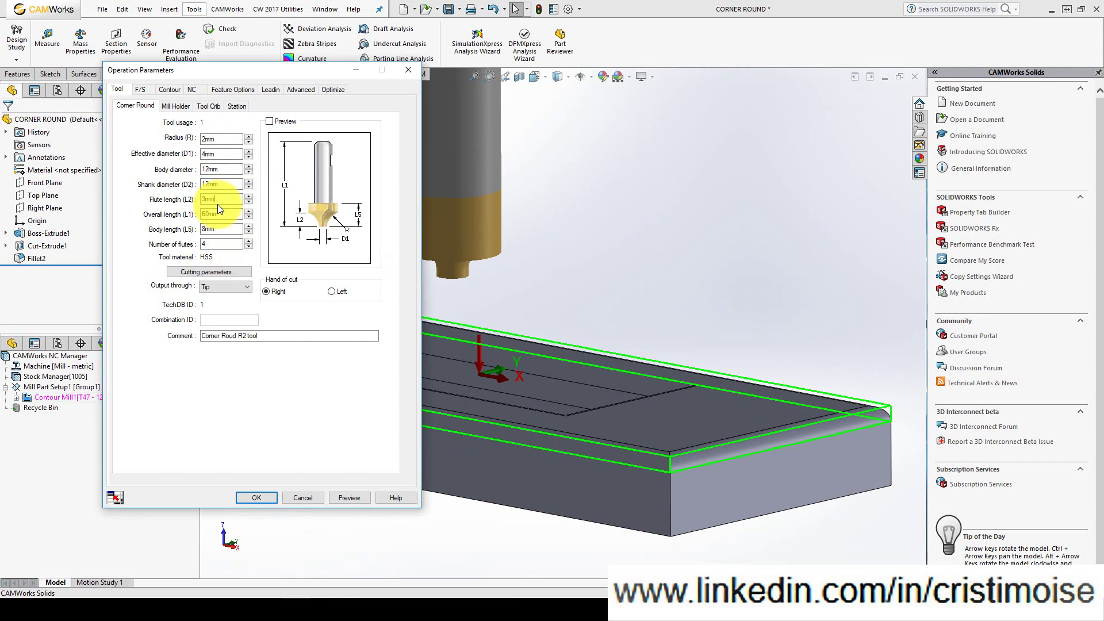
click(176, 107)
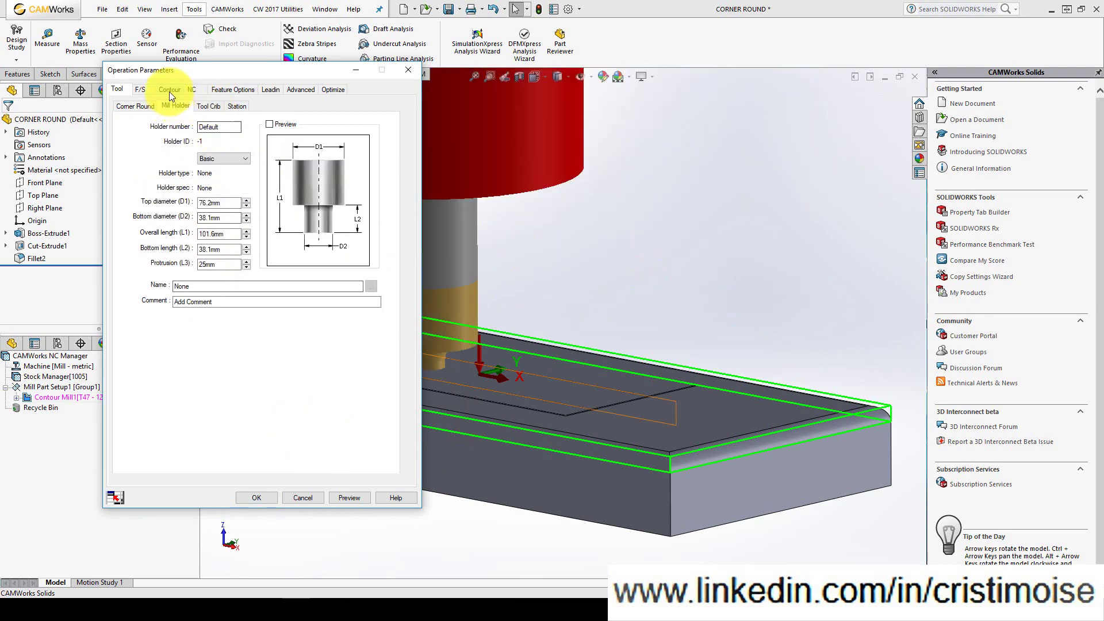
click(169, 90)
click(157, 135)
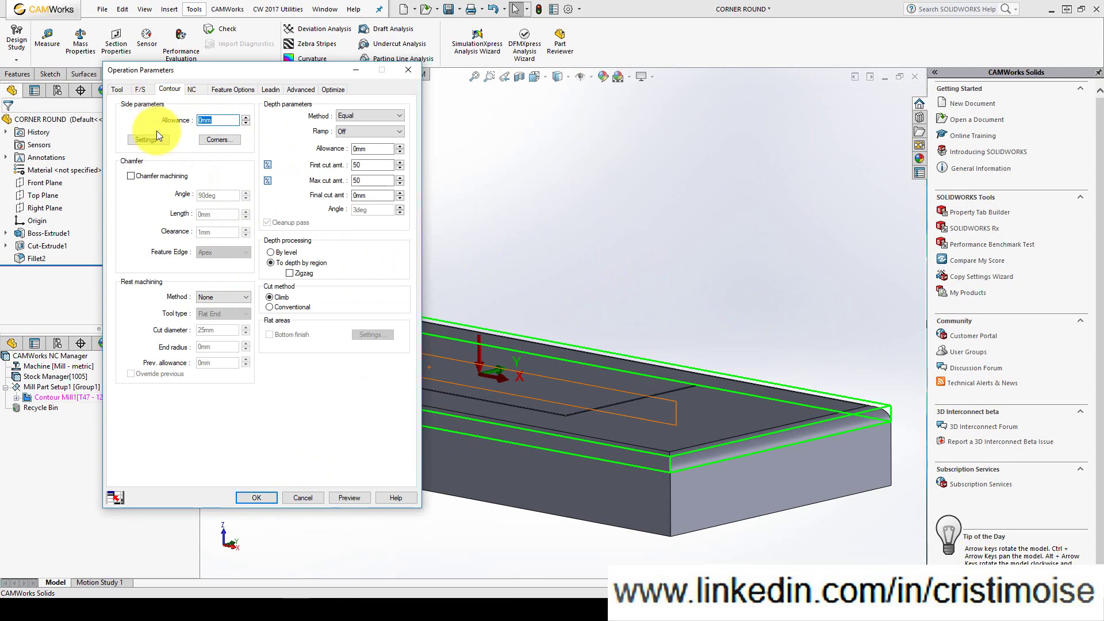
click(257, 497)
Generate the toolpath for the Contour Mill operation
right_click(116, 156)
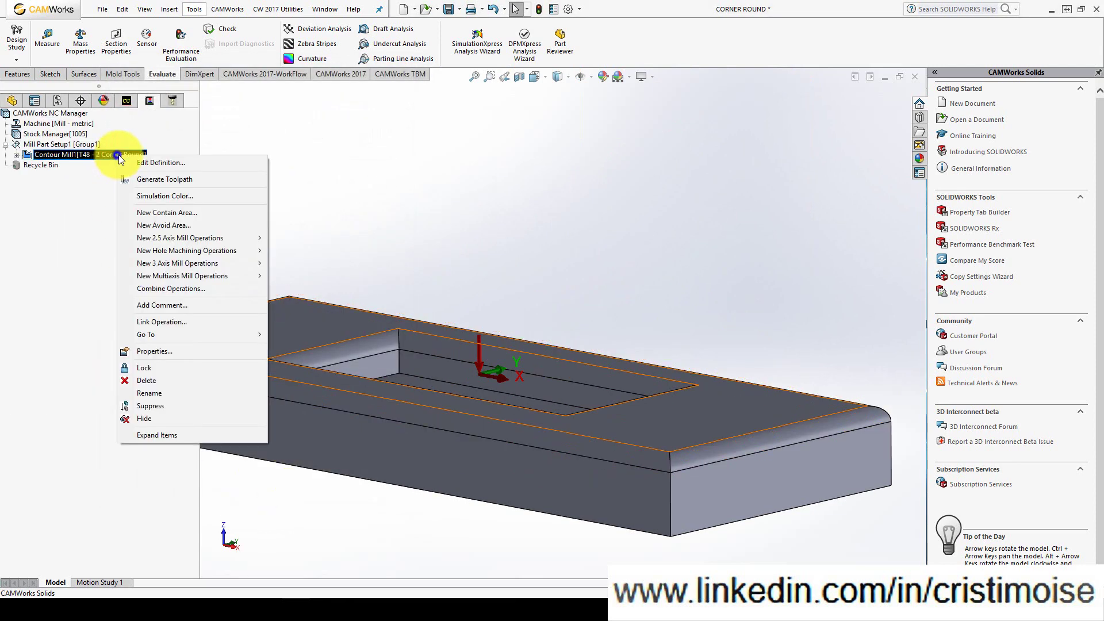
click(147, 180)
middle_drag(431, 333, 468, 318)
scroll(468, 317, down, 3)
Step through the Contour Mill toolpath move by move and examine the corner round tool's position against the outer fillet
right_click(124, 154)
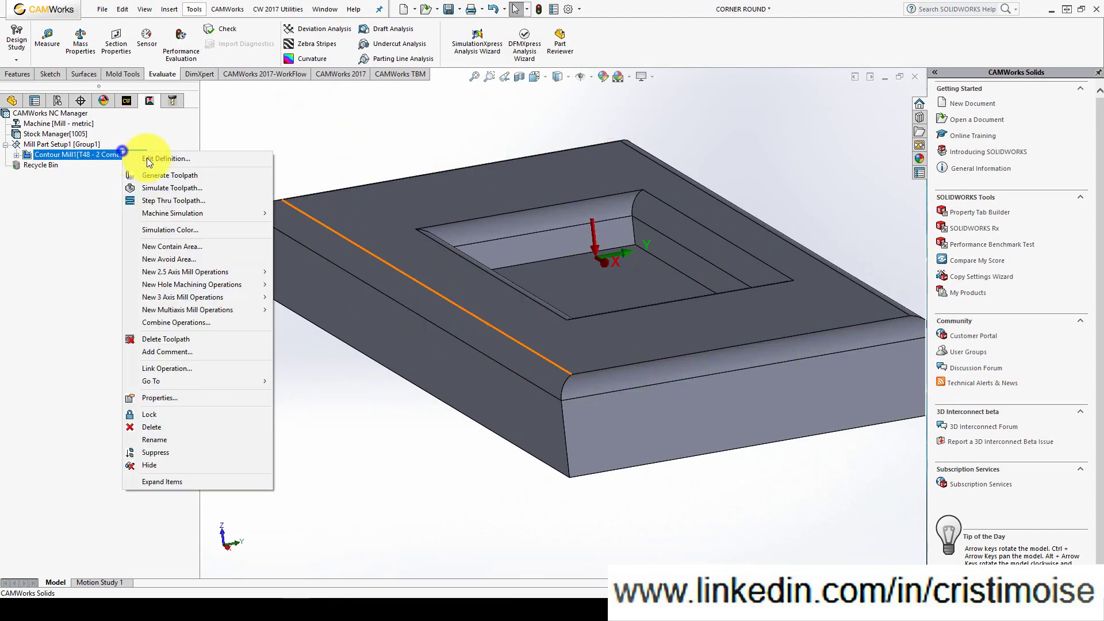
click(172, 201)
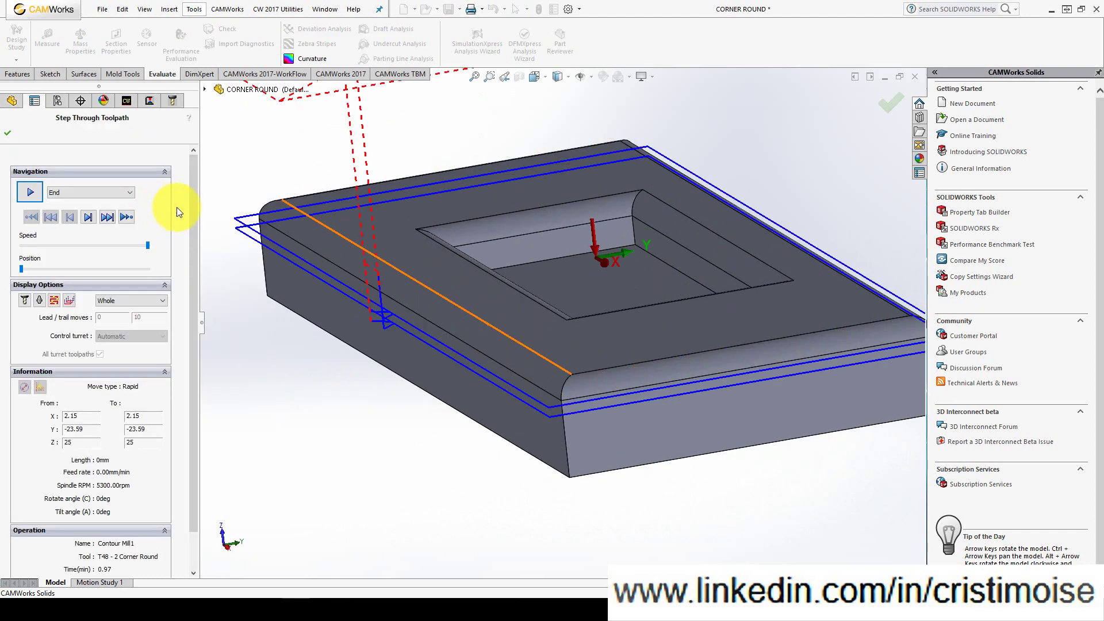
key(f)
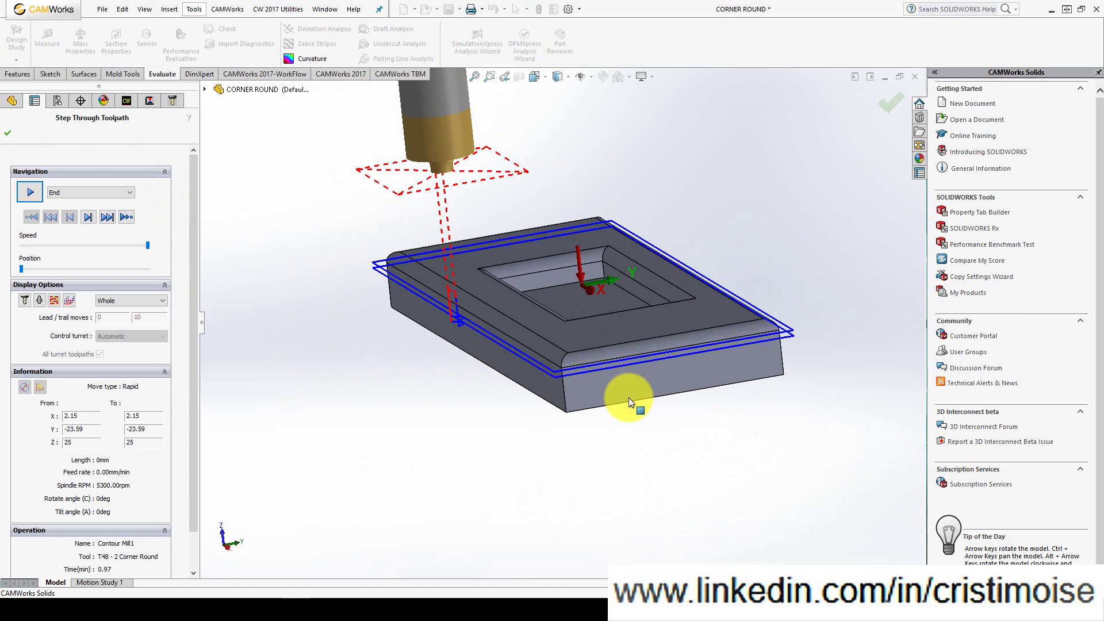
click(90, 218)
click(90, 217)
middle_drag(467, 326, 458, 303)
scroll(458, 302, down, 3)
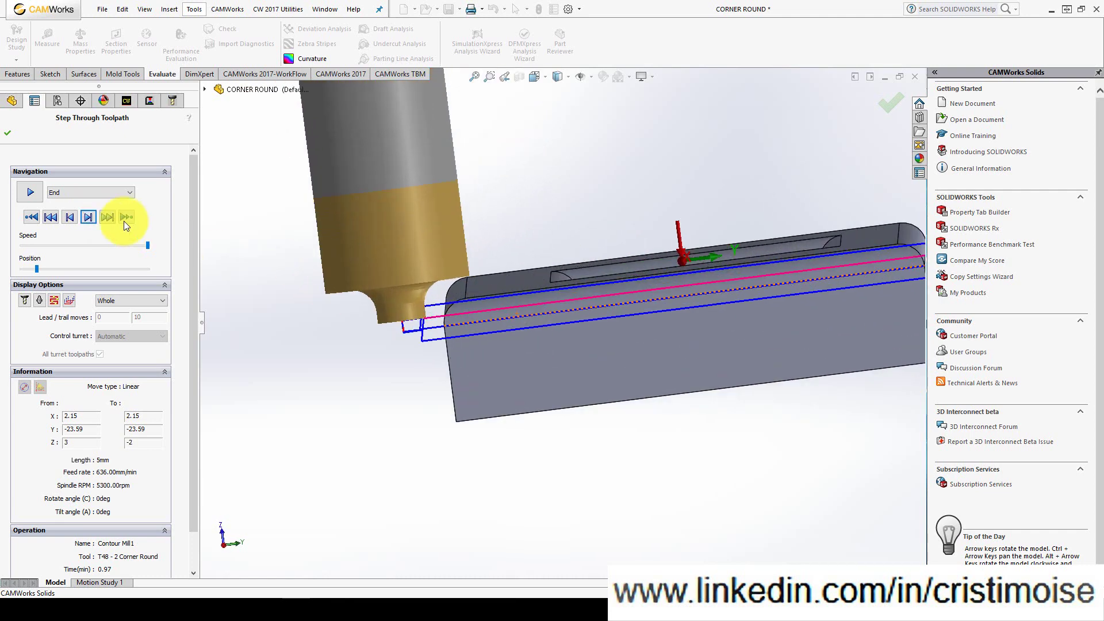
click(89, 217)
click(90, 217)
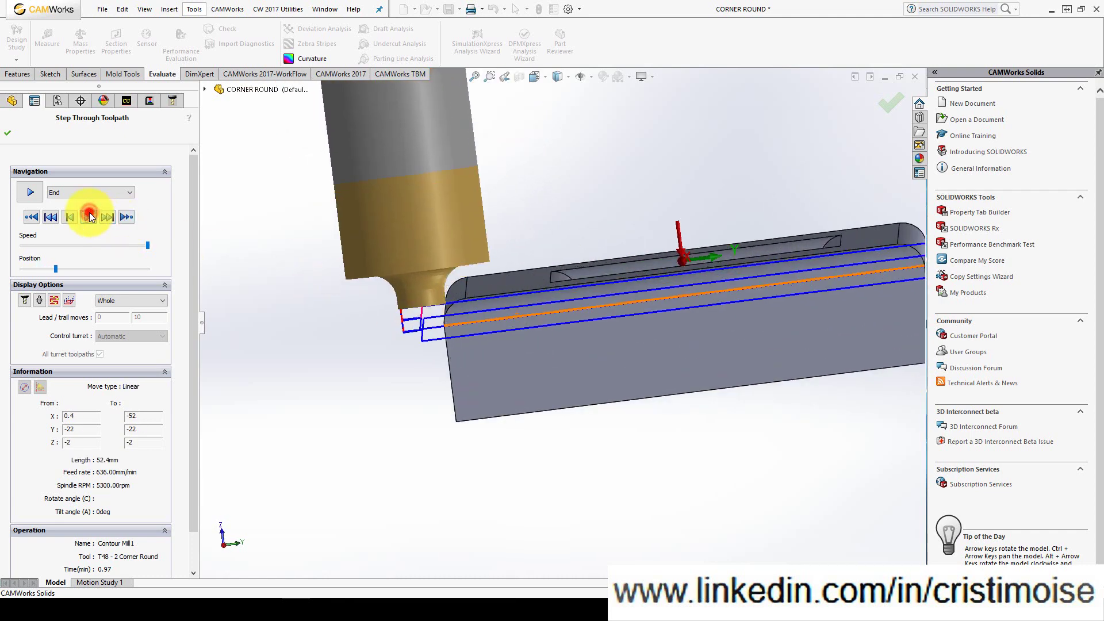
click(89, 217)
click(89, 217)
click(89, 217)
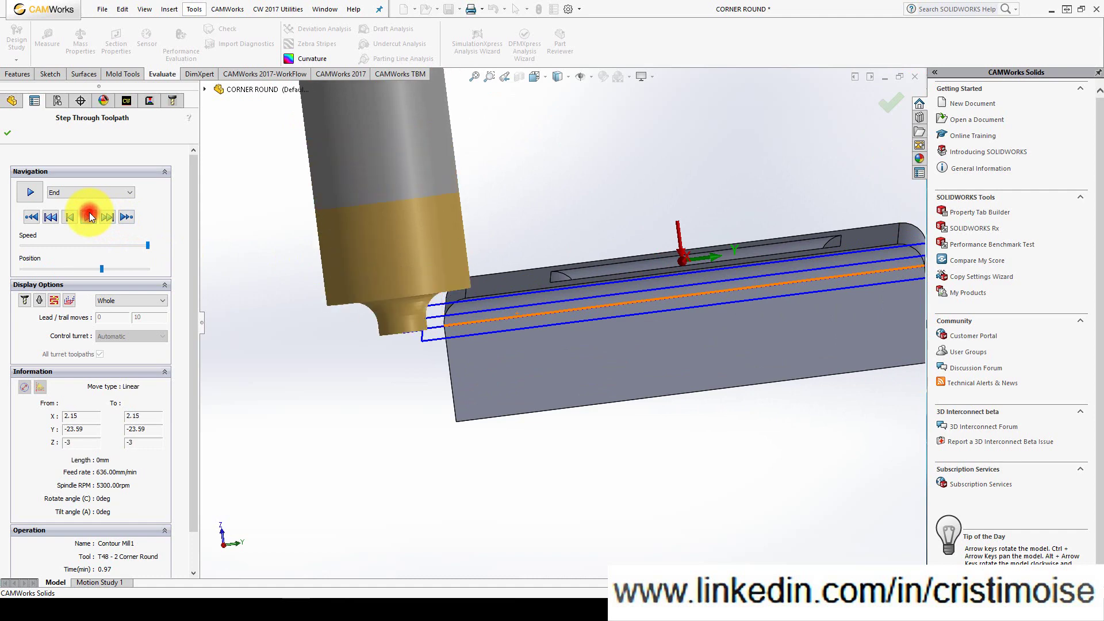
click(90, 217)
click(89, 218)
click(90, 217)
click(89, 217)
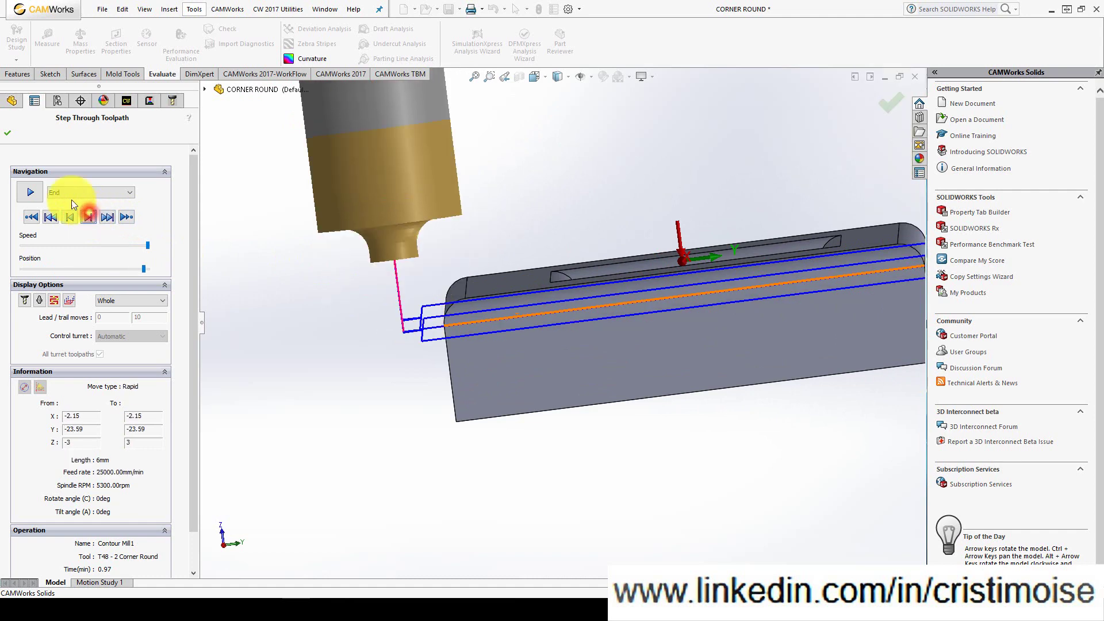
click(8, 135)
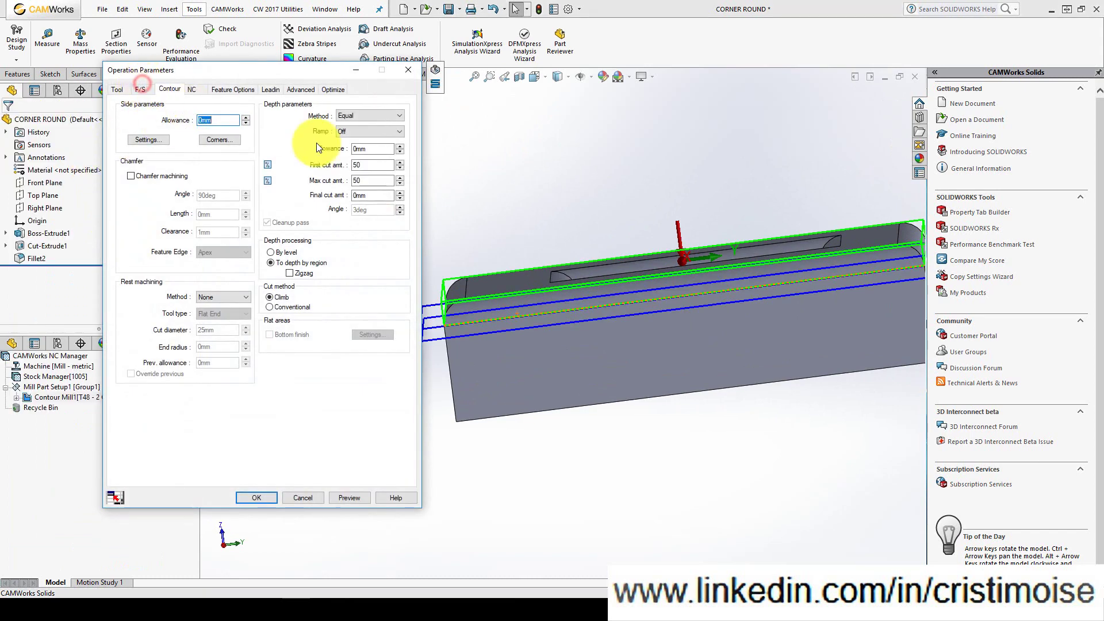
Switch the contour depth cuts from percentages to absolute values and set the first, maximum and final cut amounts to 10 mm
click(267, 164)
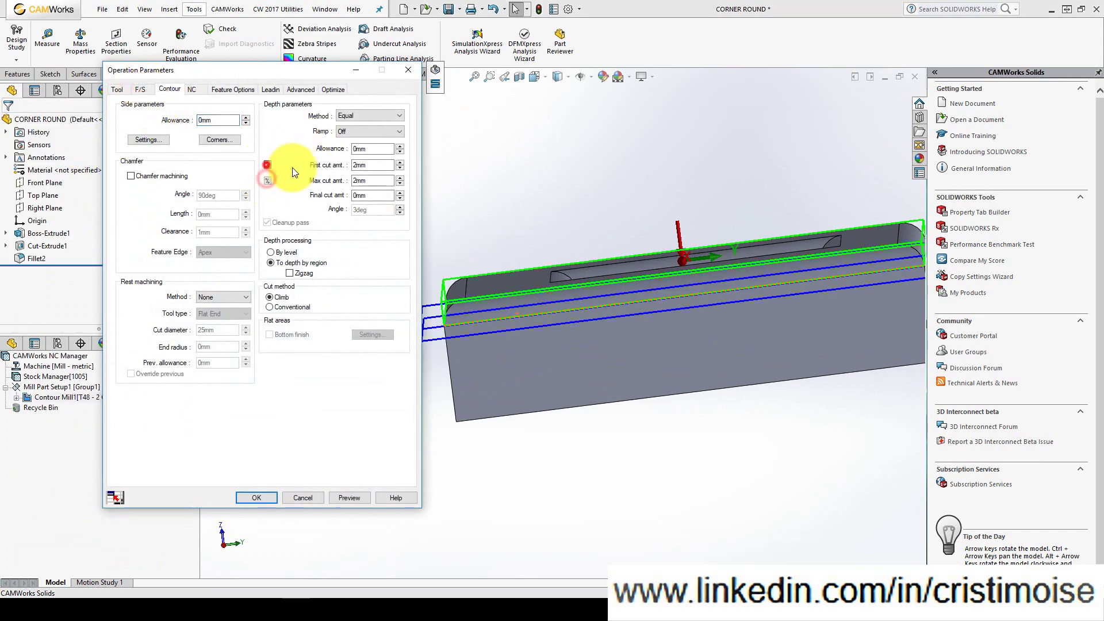
drag(335, 165, 303, 166)
text(10)
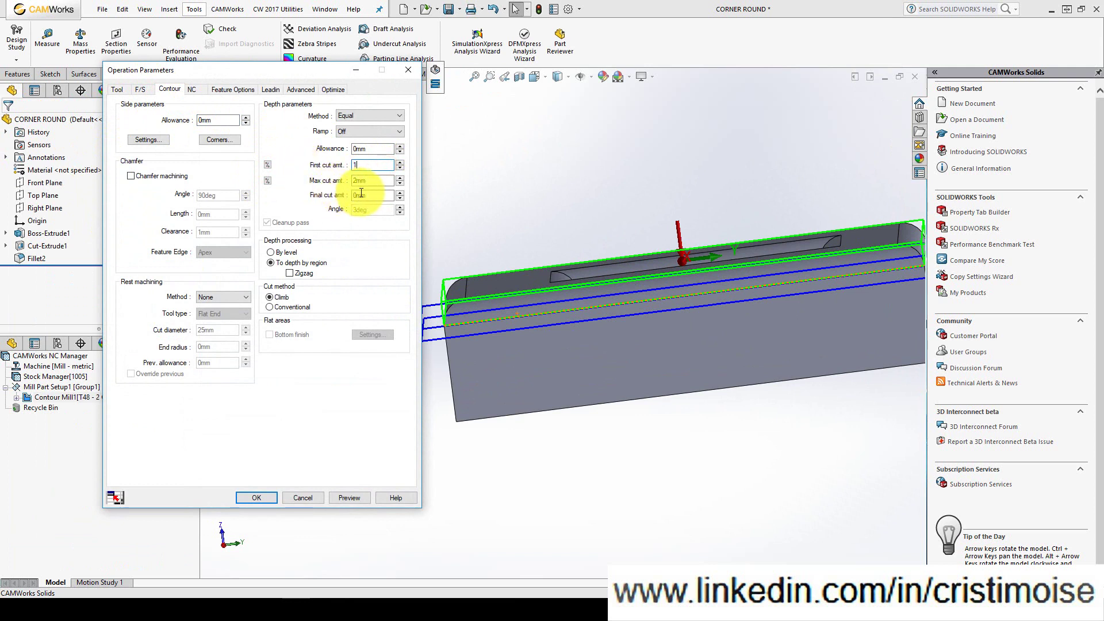
double_click(377, 181)
text(10)
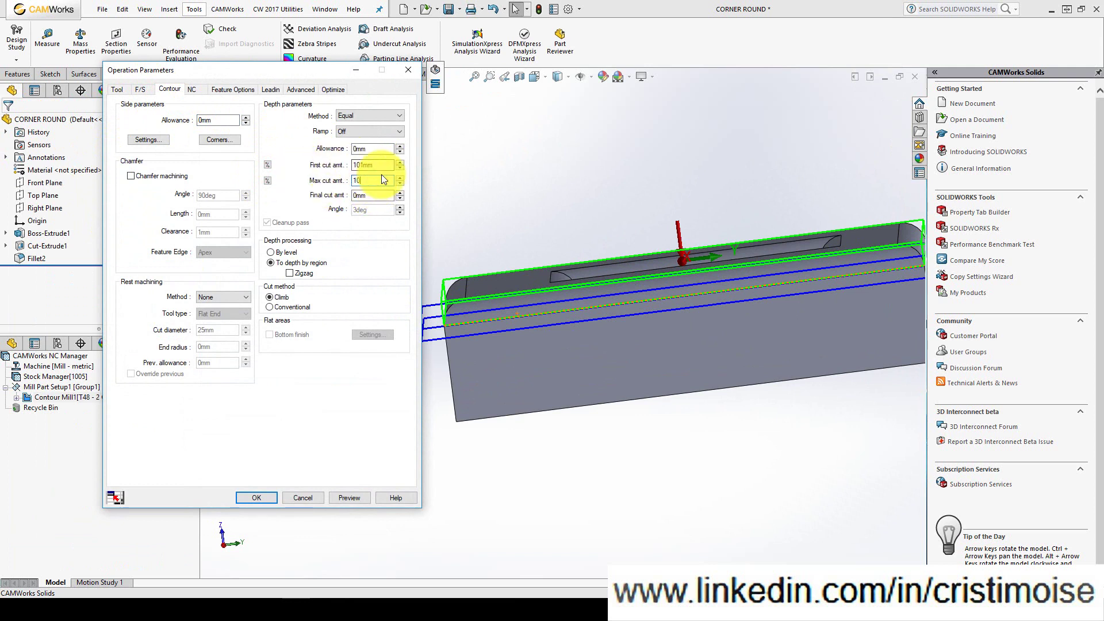
double_click(381, 195)
text(10)
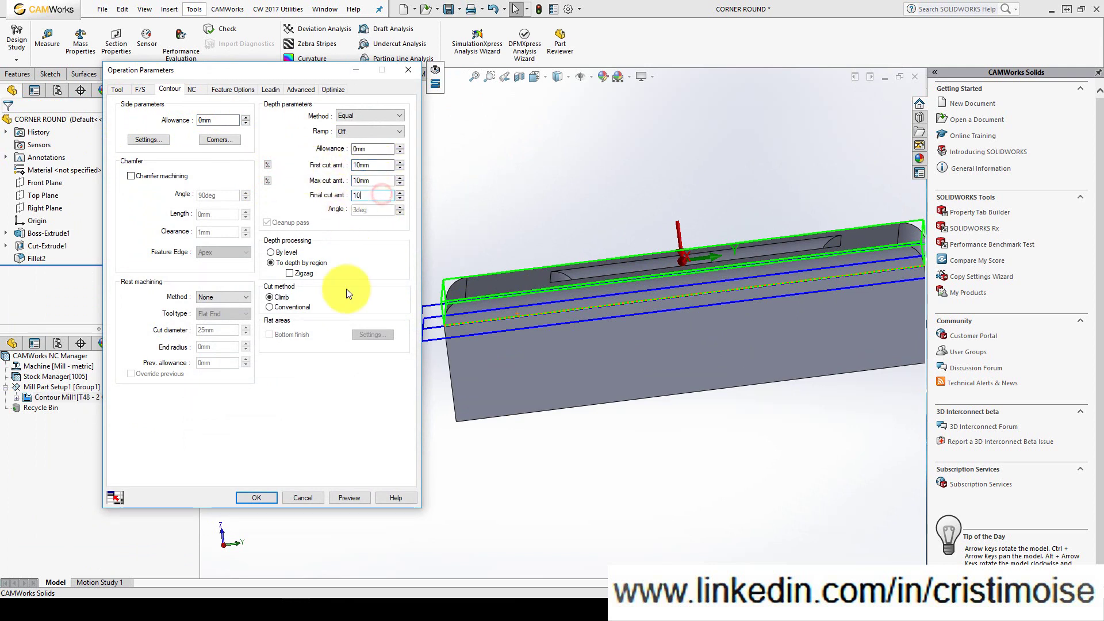
Preview the revised contour toolpath and accept the operation parameters
click(356, 498)
middle_drag(394, 308, 426, 283)
click(195, 90)
click(168, 89)
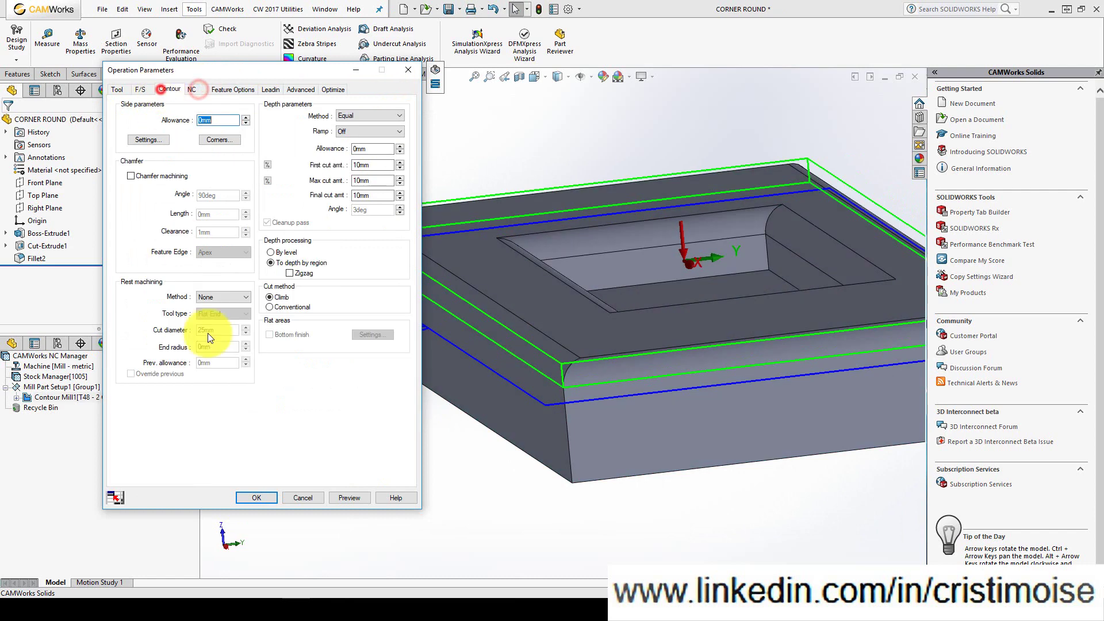
click(276, 498)
Simulate the Contour Mill toolpath and compare the machined stock with the design part
right_click(106, 155)
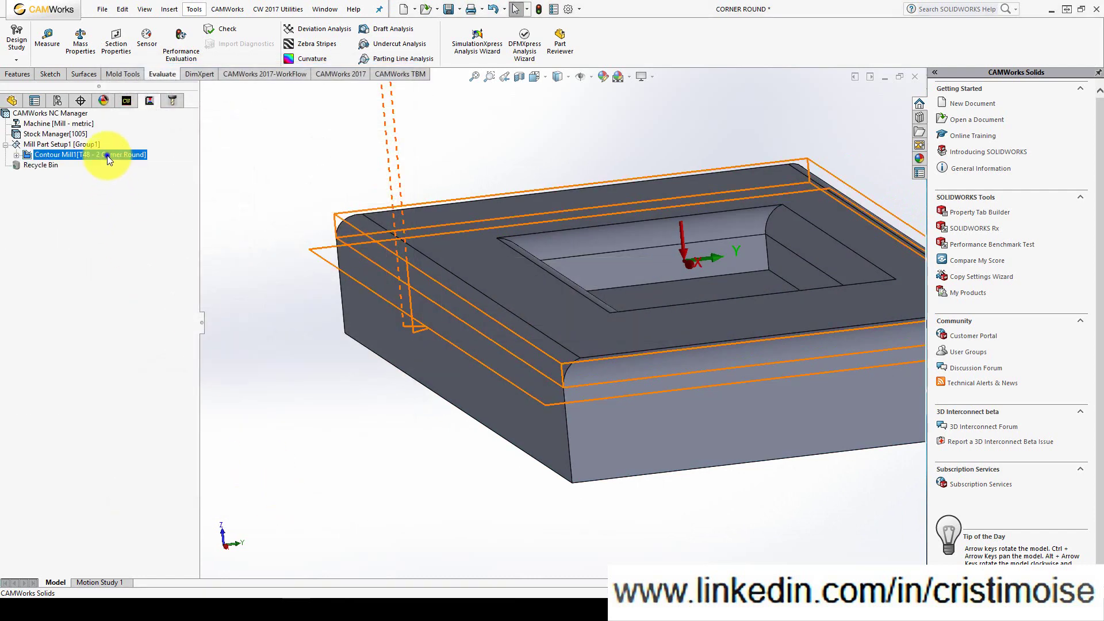
click(157, 192)
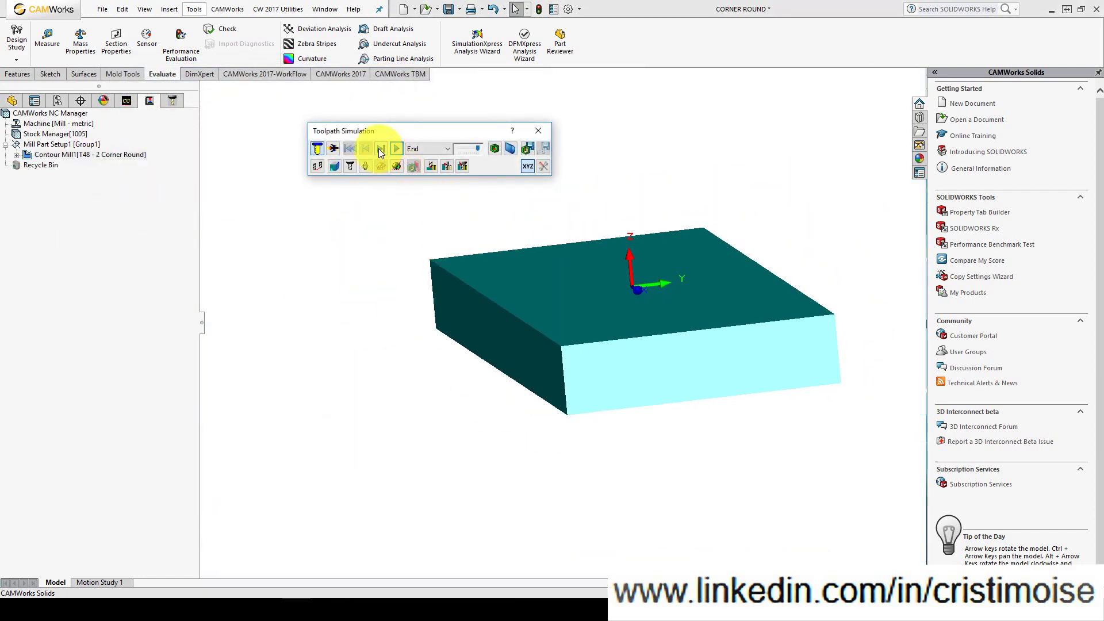
click(380, 148)
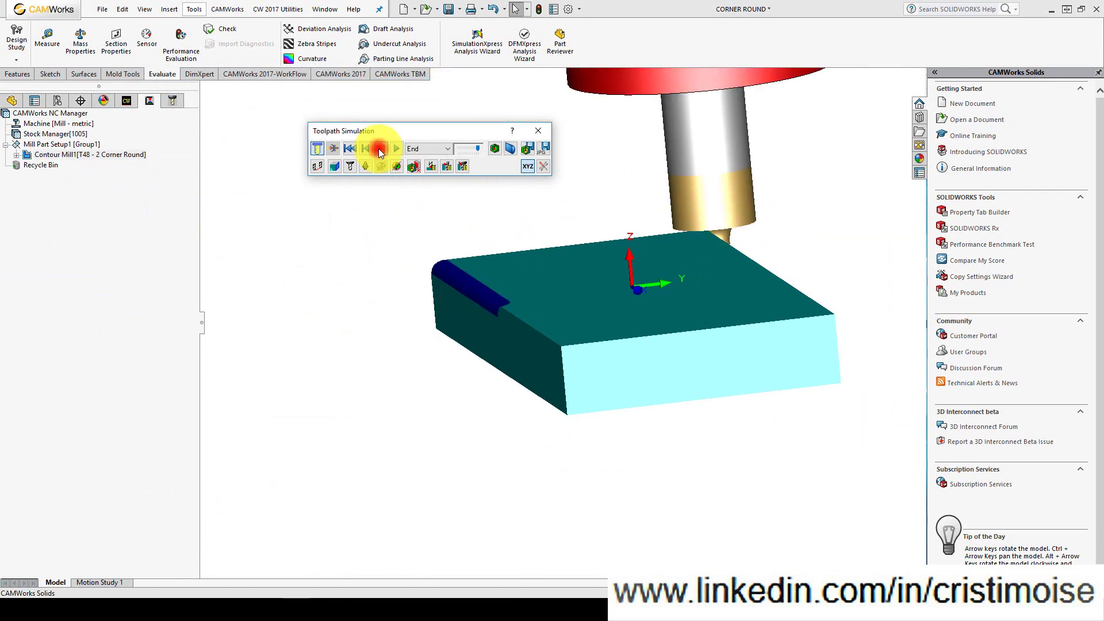
click(494, 148)
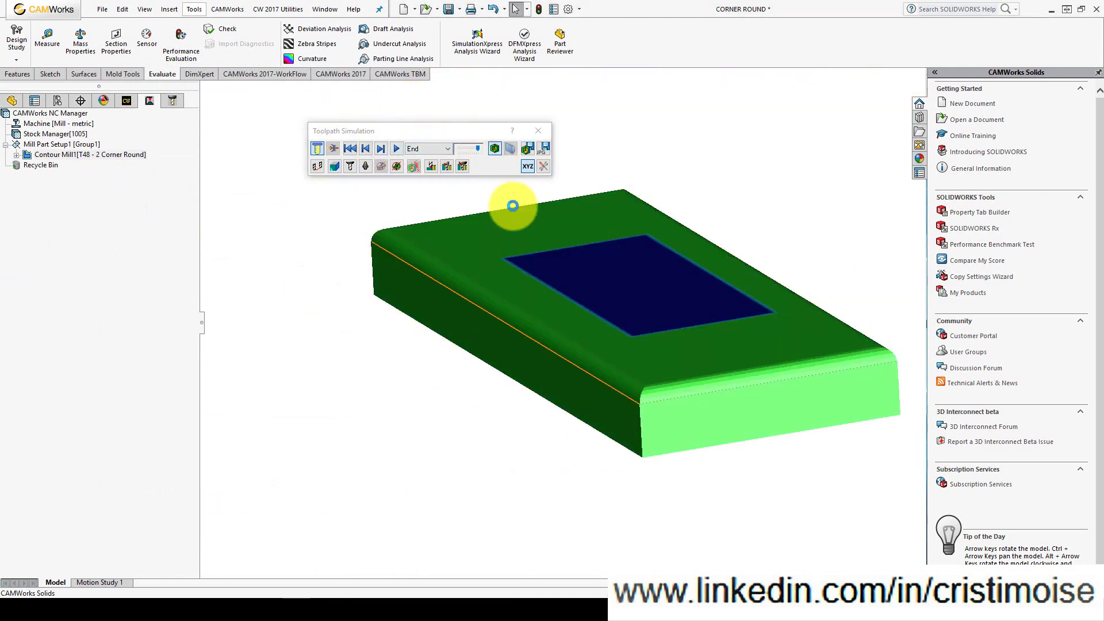
click(537, 132)
Reopen the step-through of the Contour Mill toolpath and examine the contour pass around the part
right_click(123, 155)
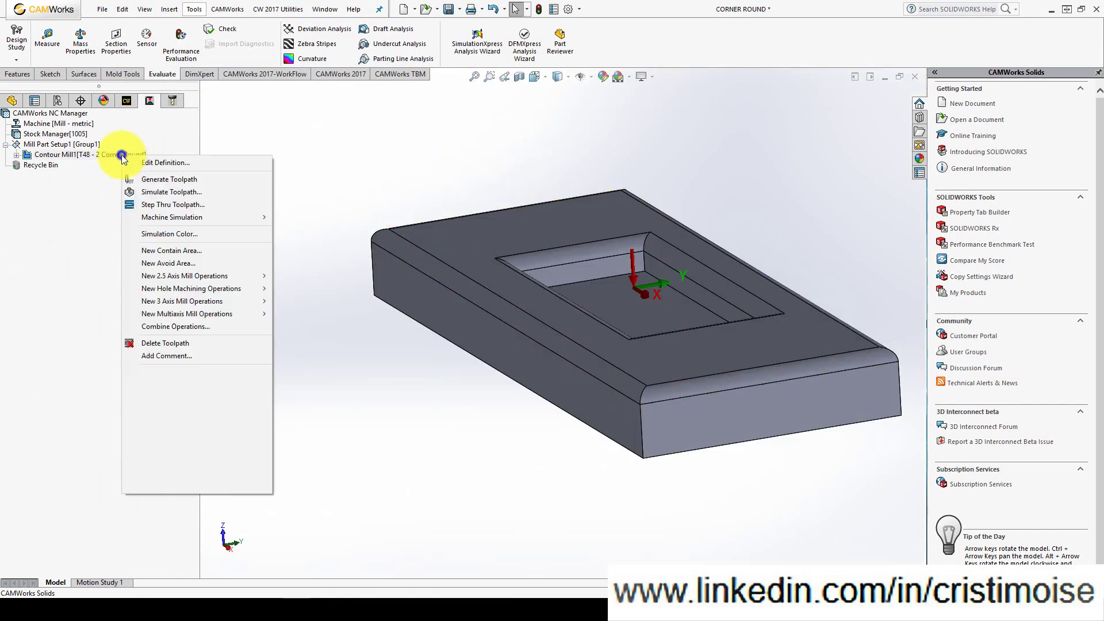
click(191, 204)
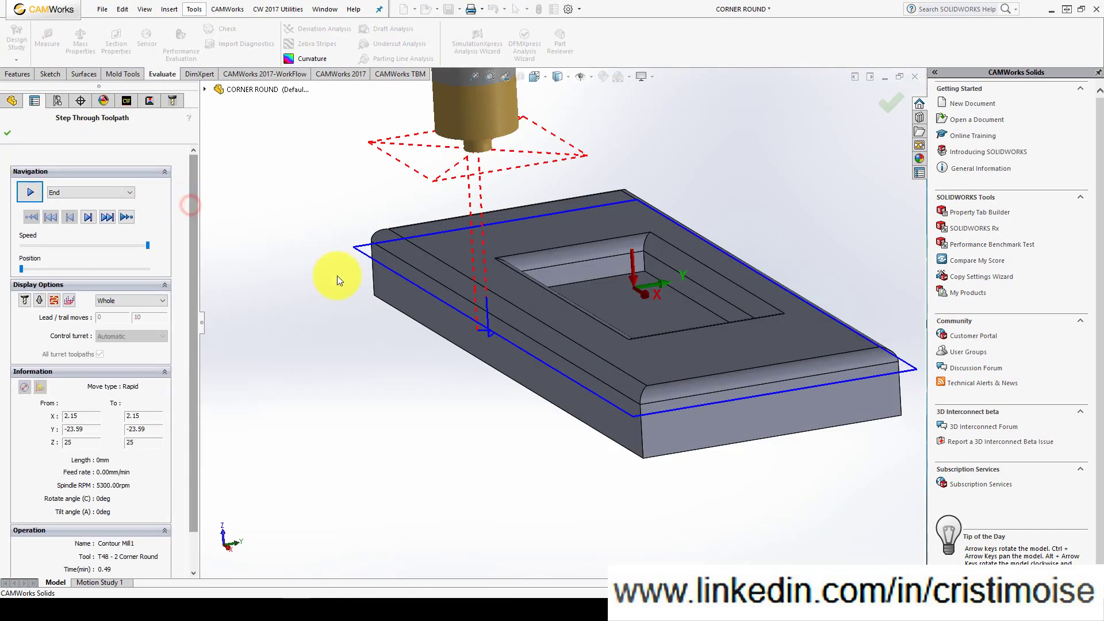
middle_drag(434, 350, 414, 336)
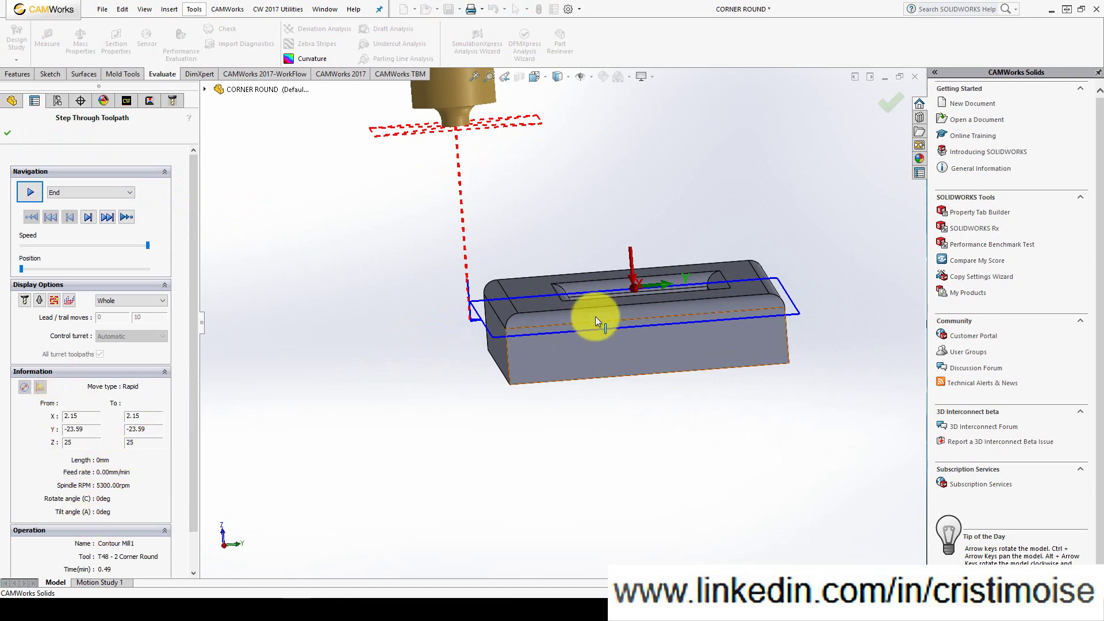
scroll(621, 271, down, 3)
middle_drag(621, 271, 562, 345)
scroll(562, 345, down, 3)
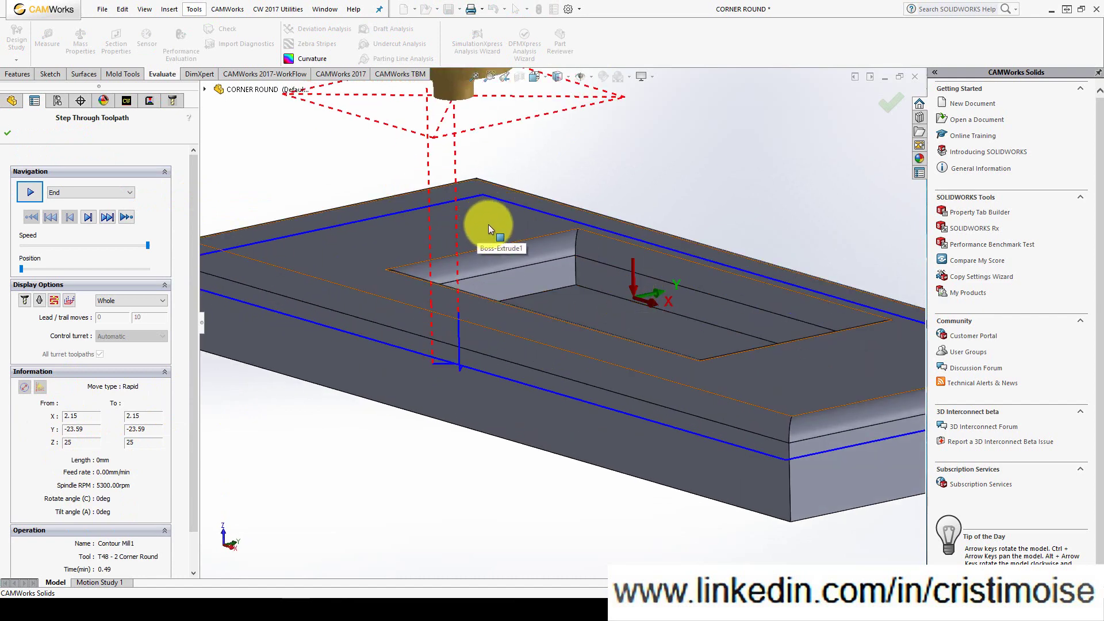
middle_drag(485, 231, 526, 286)
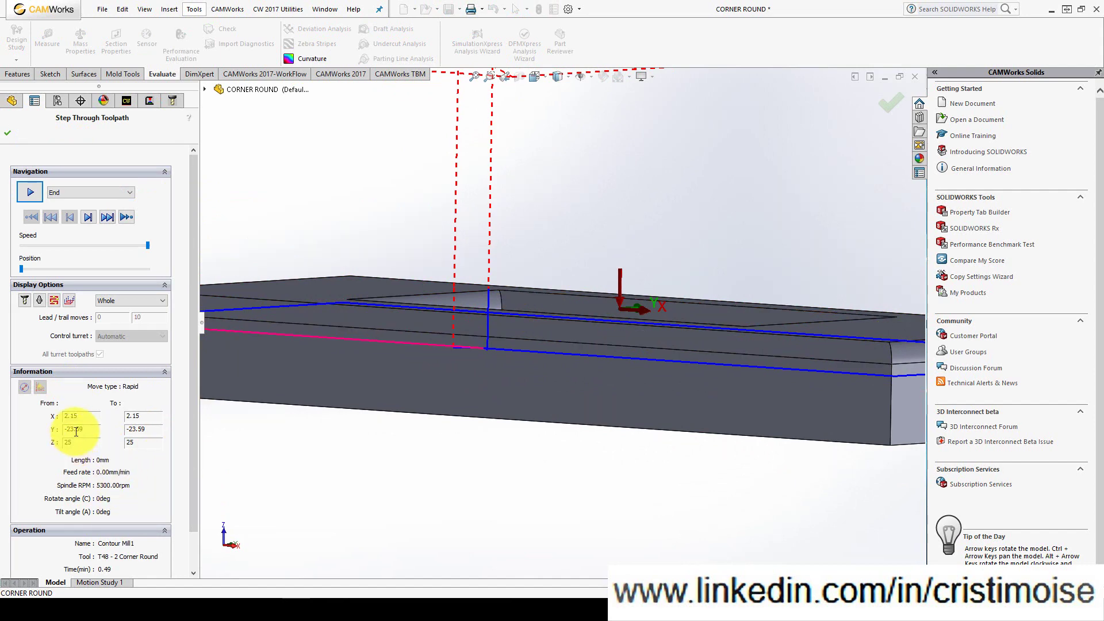
key(f)
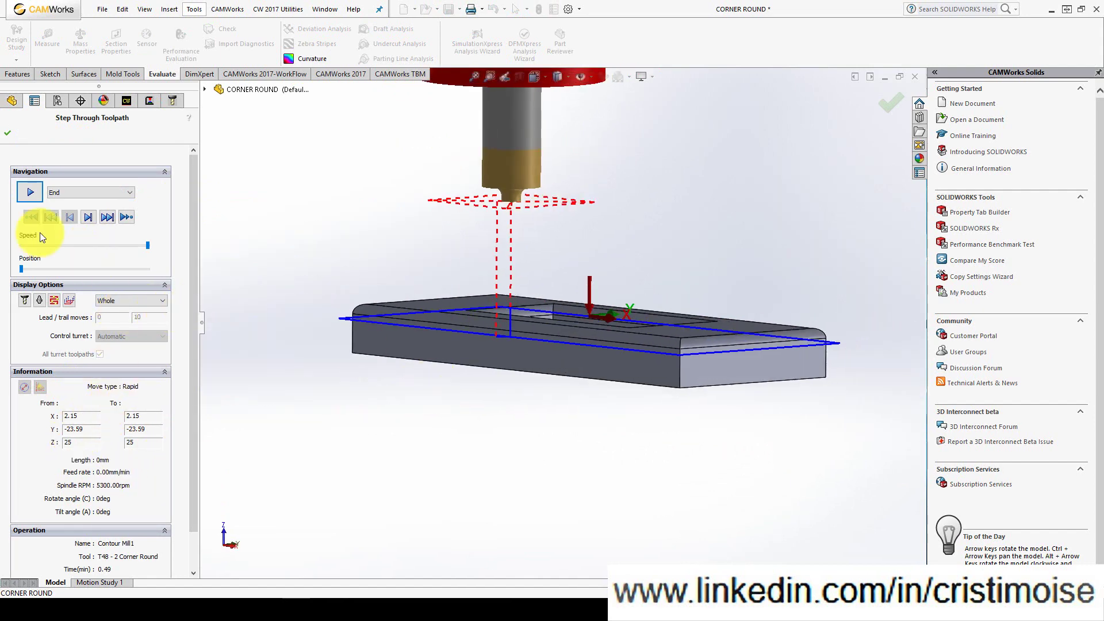
Advance the tool to its cutting depth and examine how its rounded profile meets the outer fillet
click(88, 217)
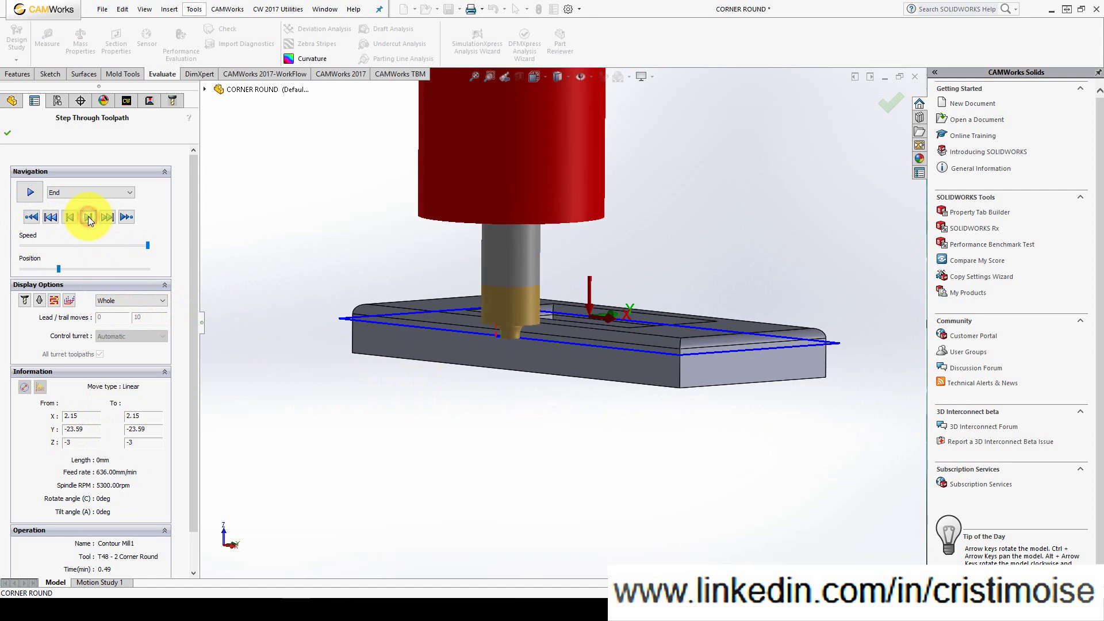
middle_drag(517, 359, 508, 321)
scroll(508, 322, down, 3)
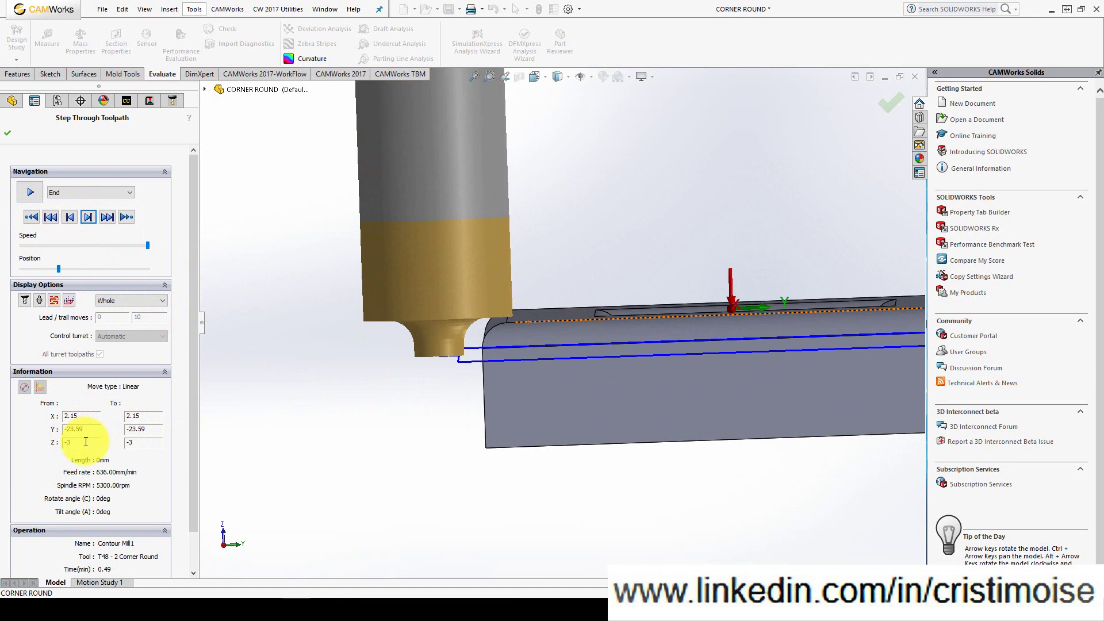
mouse_move(506, 337)
middle_down()
mouse_move(512, 327)
mouse_move(506, 339)
middle_up()
scroll(506, 340, down, 2)
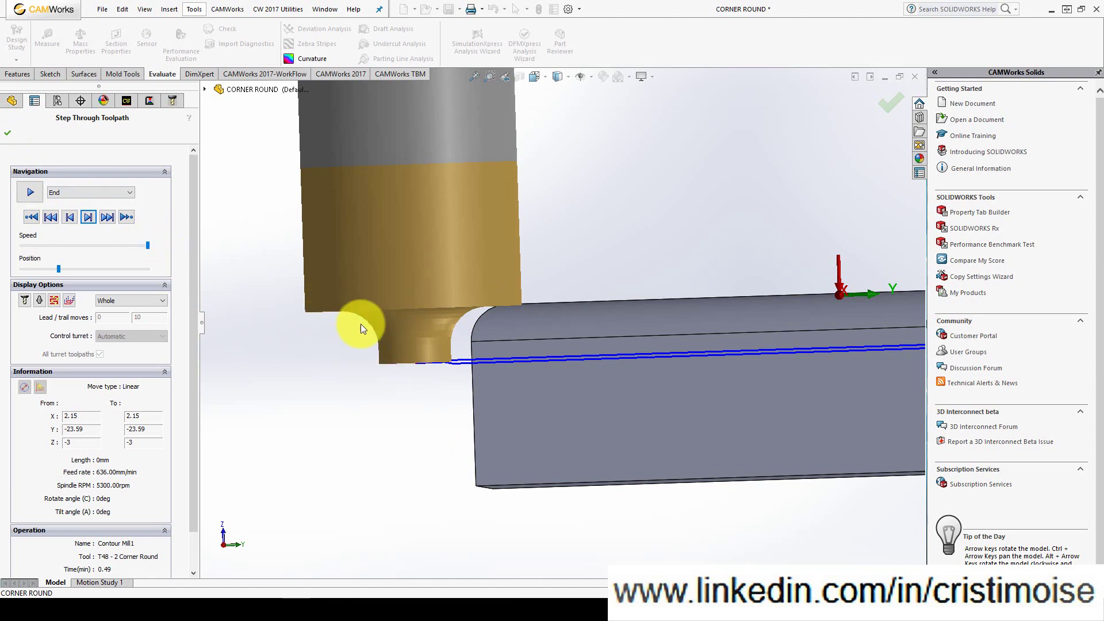
click(8, 133)
Set the flute length (L2) of Contour Mill1's corner round tool to 2 mm and accept the operation parameters
double_click(81, 155)
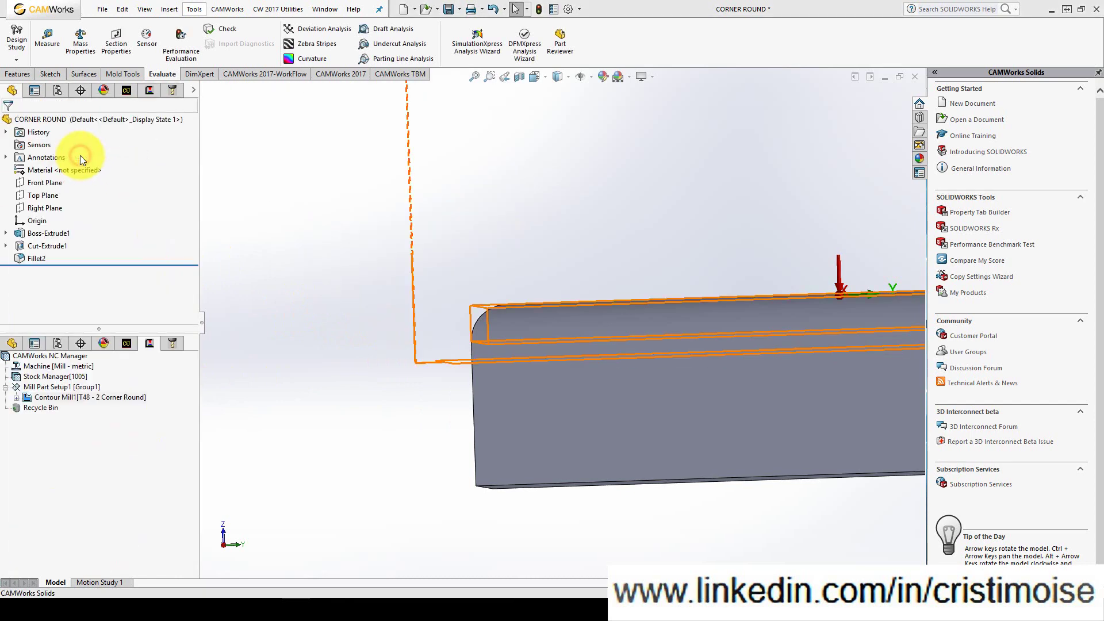
click(116, 89)
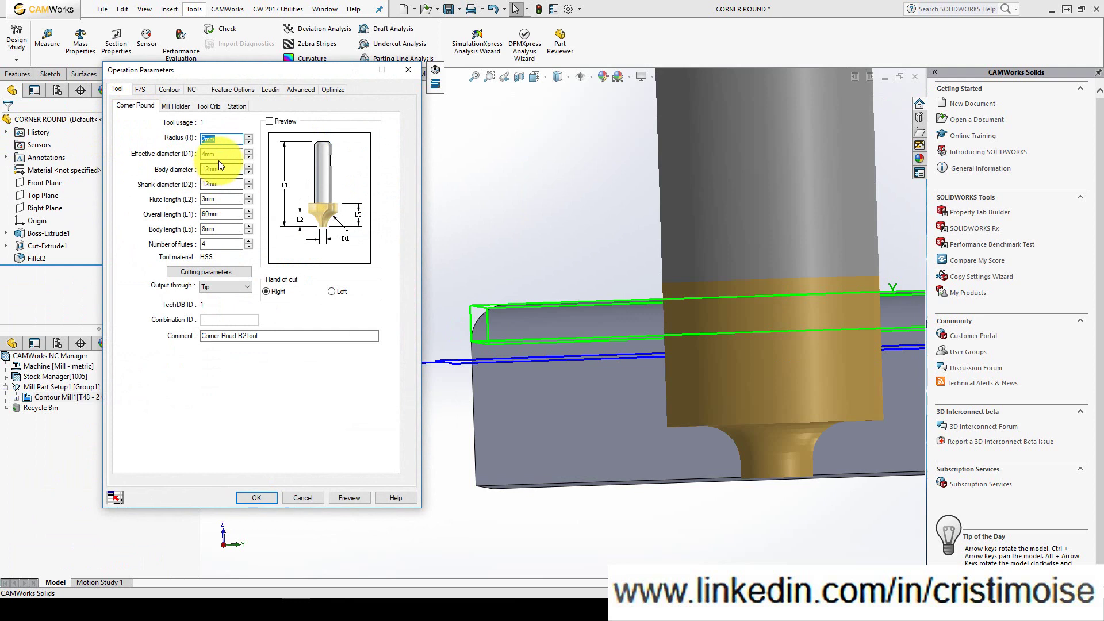
double_click(210, 199)
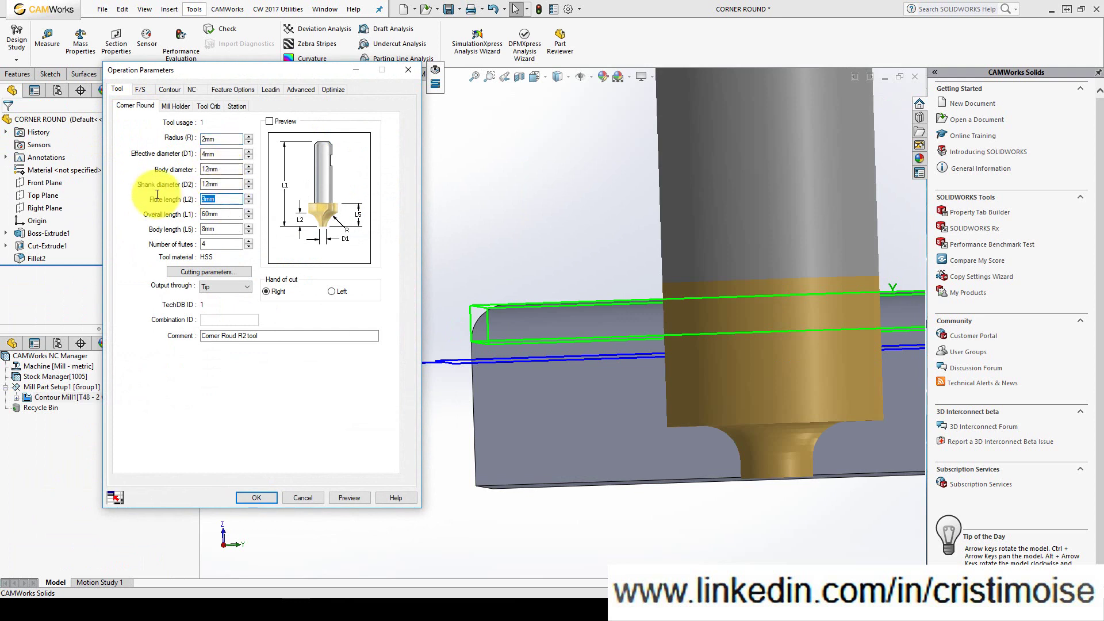
click(322, 233)
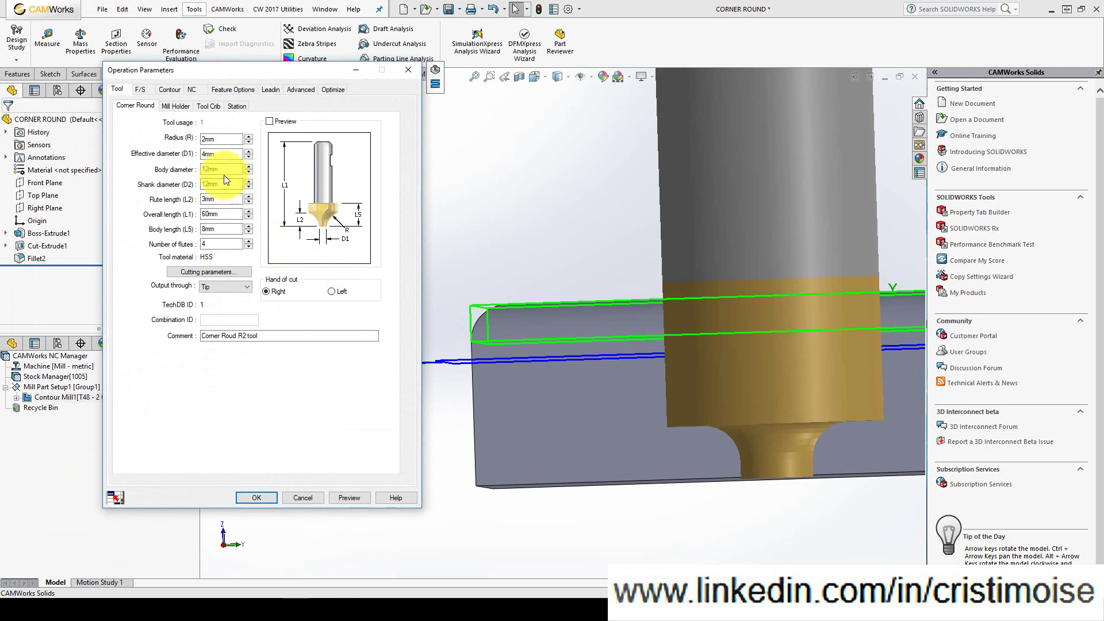
double_click(213, 199)
text(2)
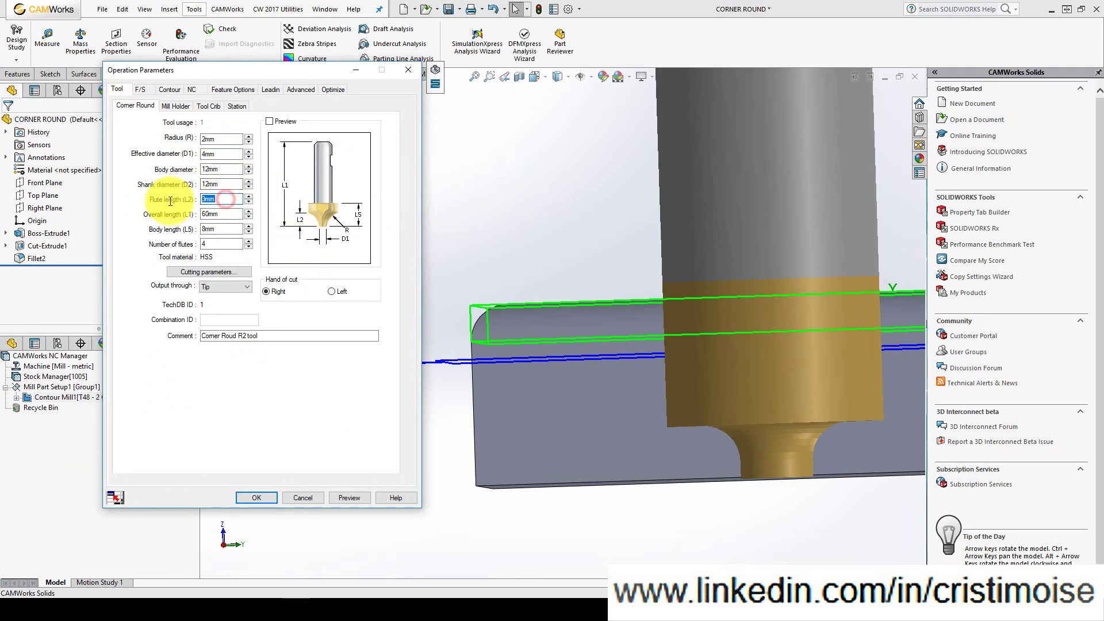
click(219, 138)
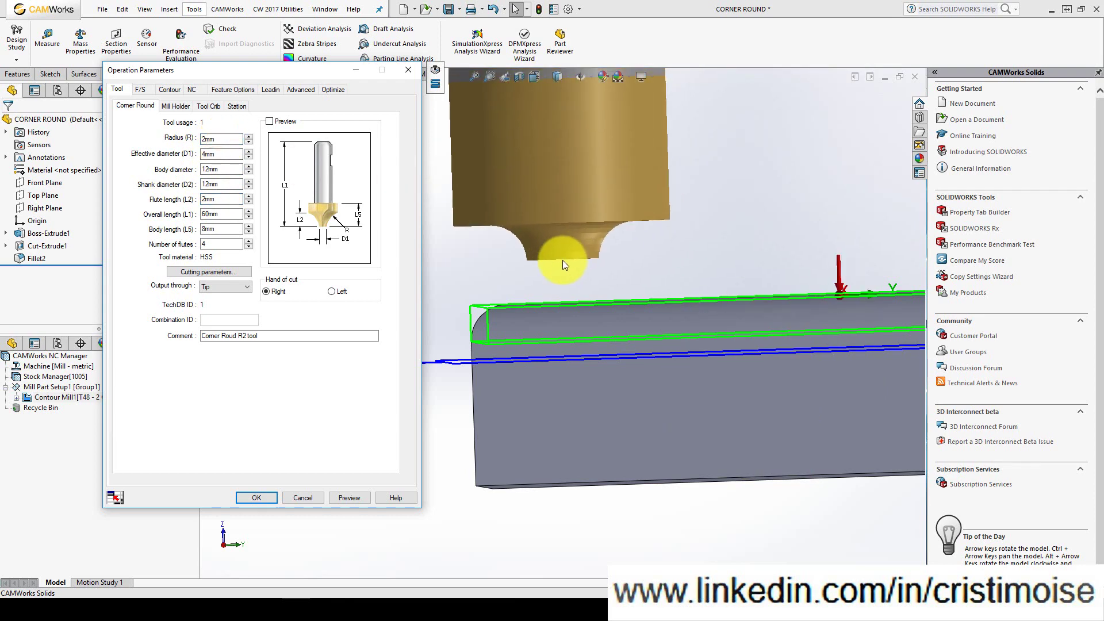
click(264, 497)
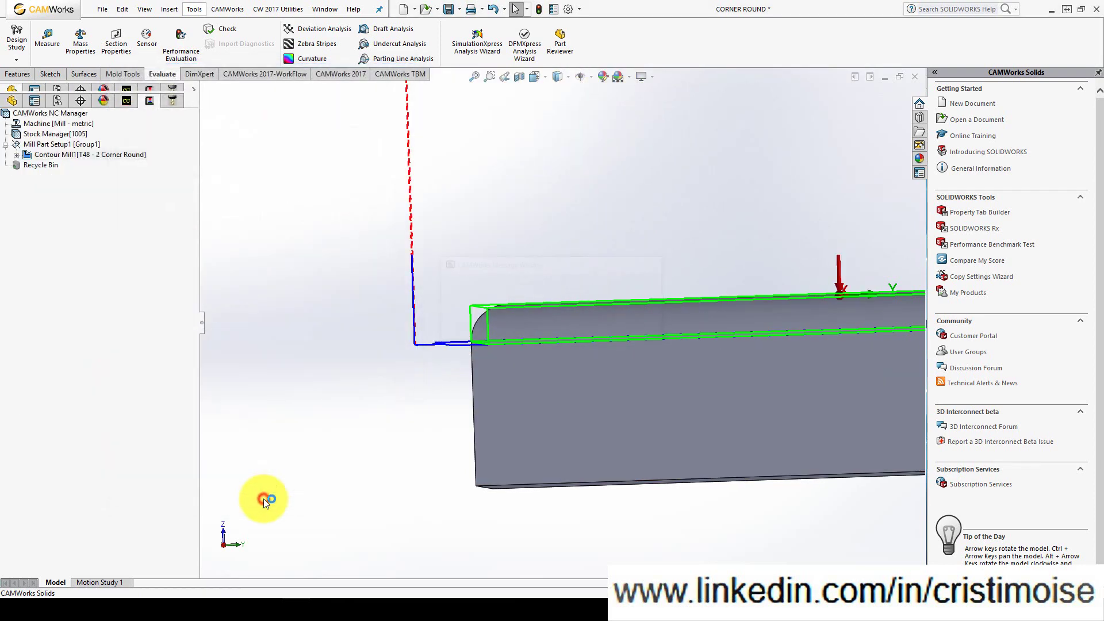
Step through the Contour Mill1 toolpath to cutting depth and examine the tip's Z position against the outer fillet
click(109, 153)
right_click(110, 153)
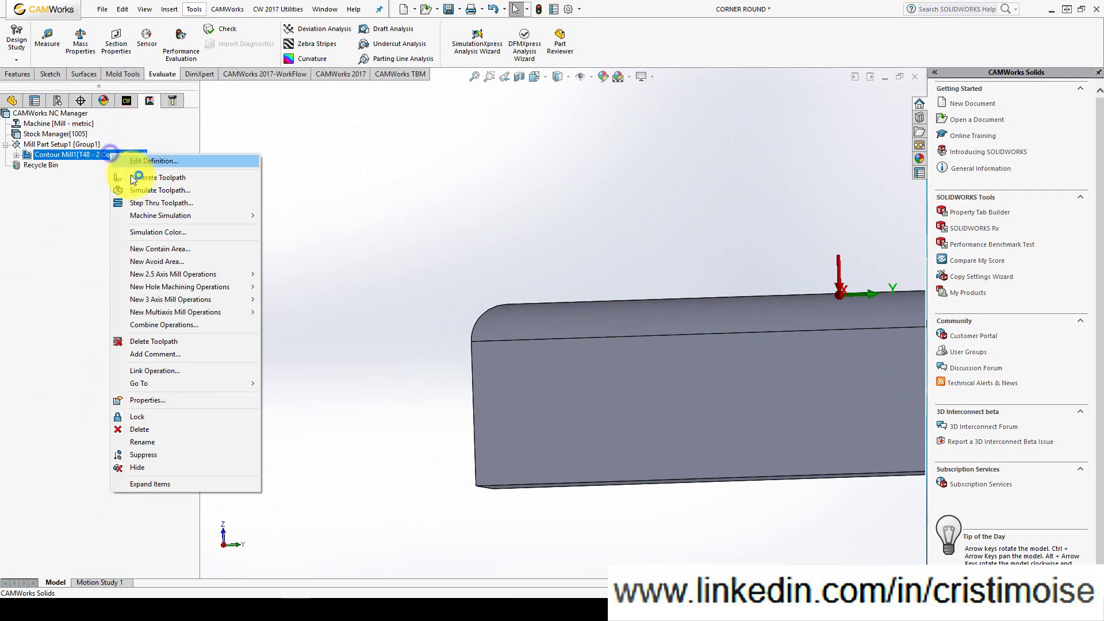
click(143, 201)
click(86, 217)
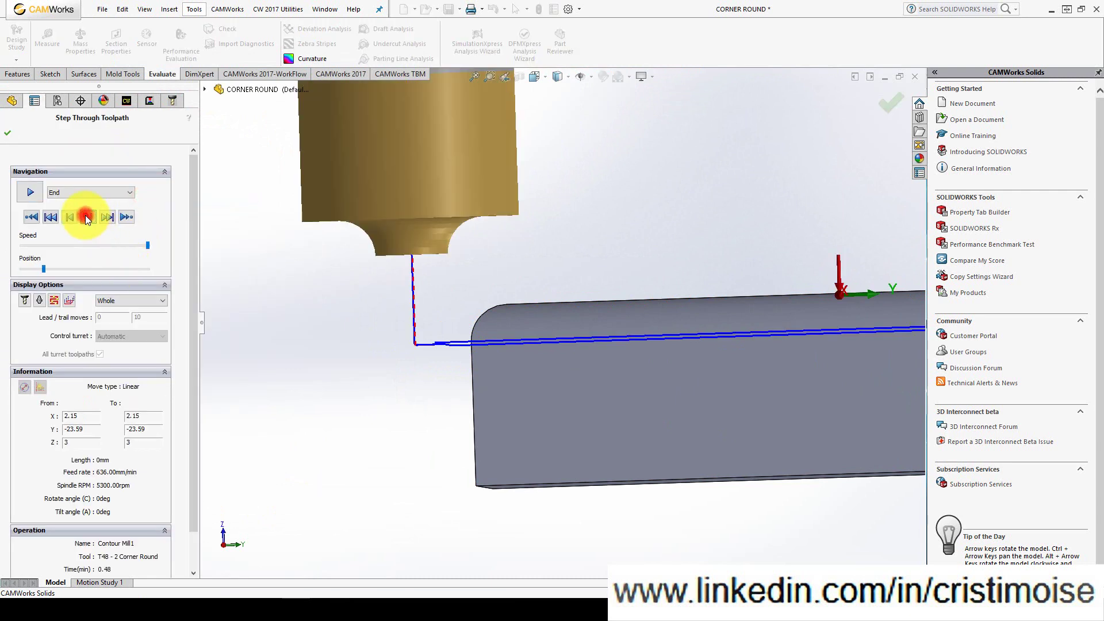
click(87, 217)
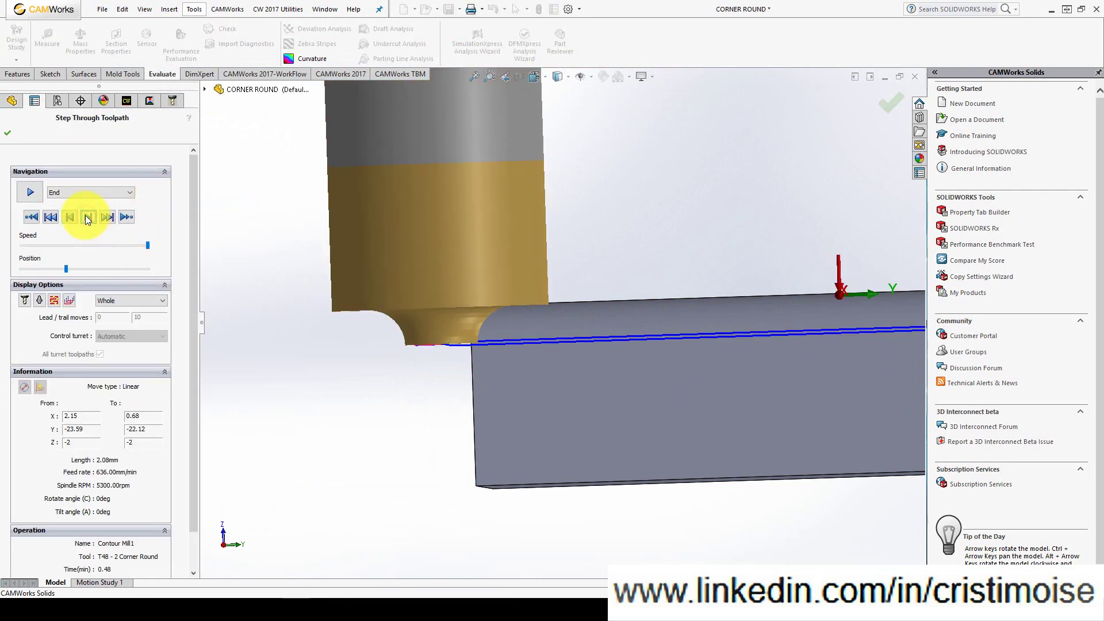
double_click(79, 442)
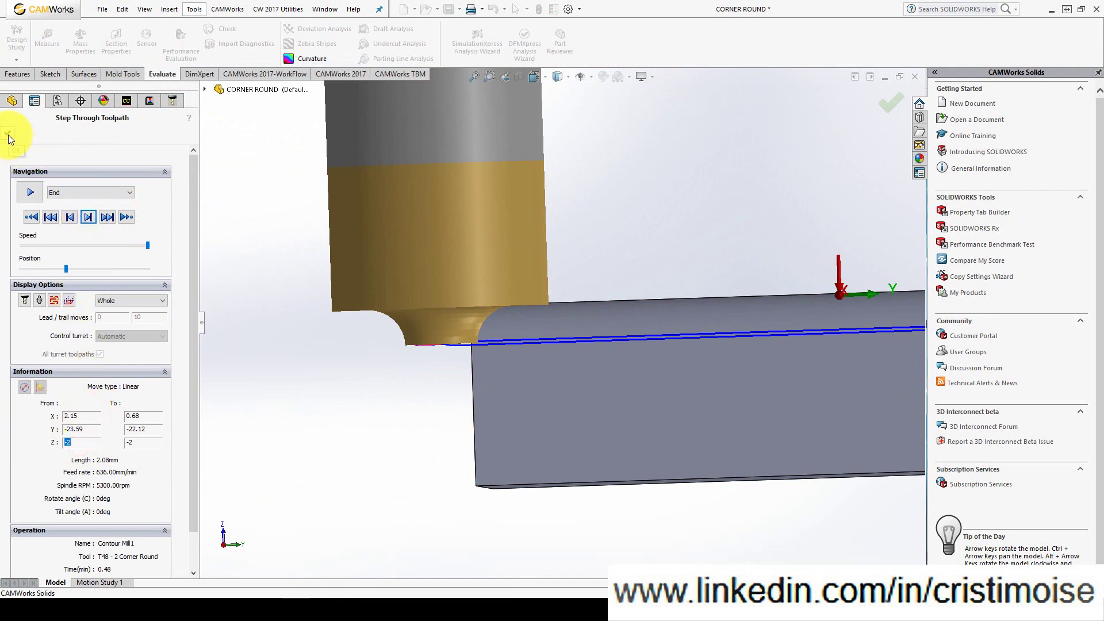
click(8, 134)
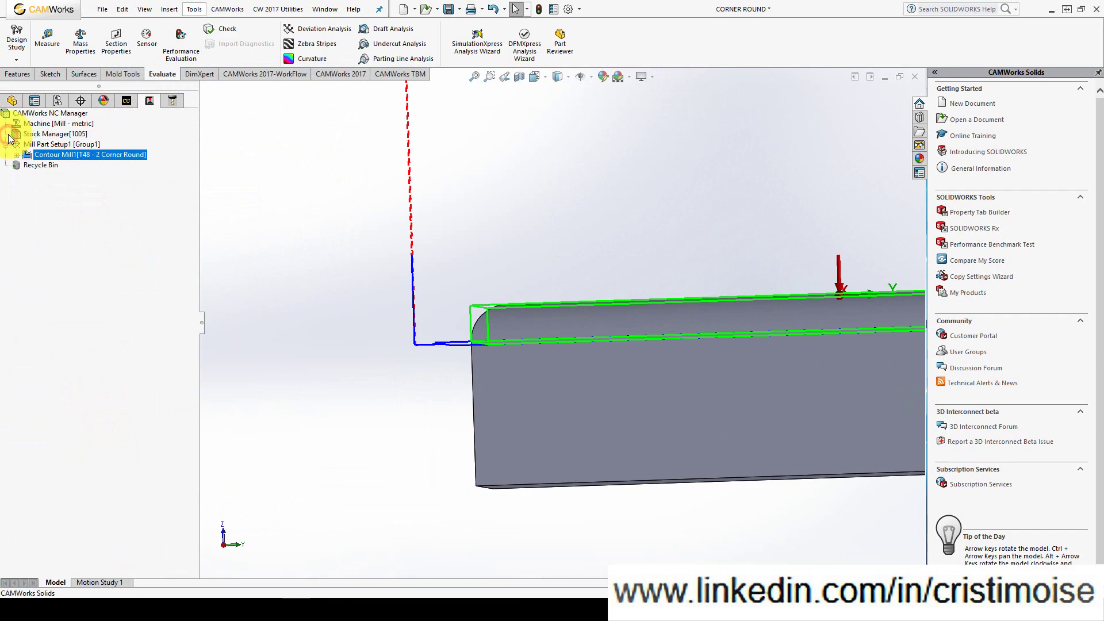
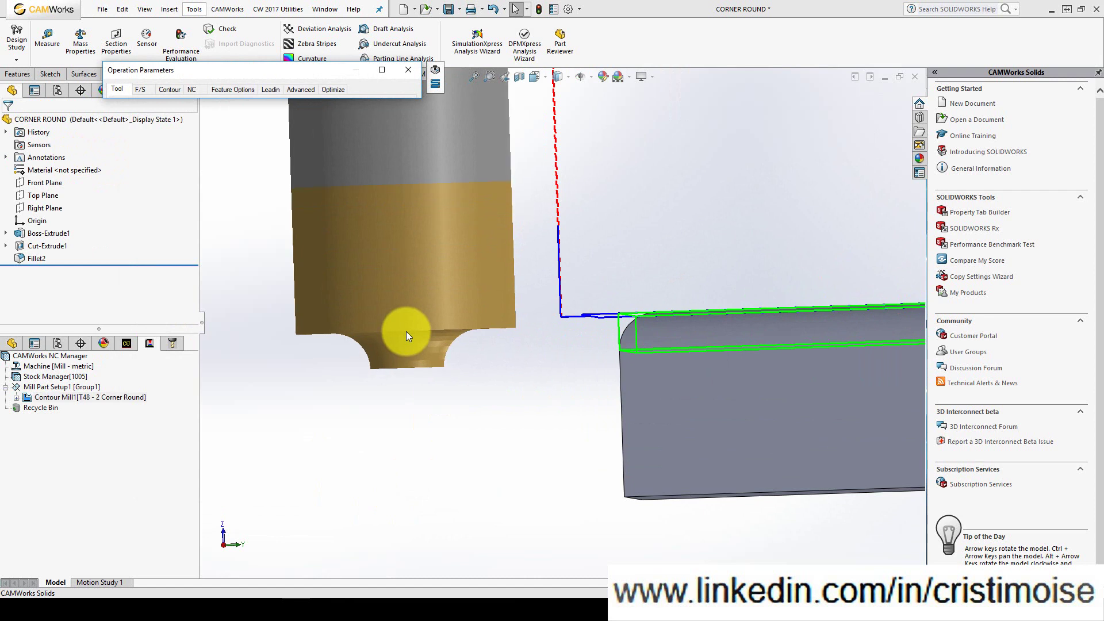
Accept Contour Mill1's operation parameters with the corner round tool's output through Tangent
drag(406, 331, 243, 85)
click(243, 86)
click(259, 497)
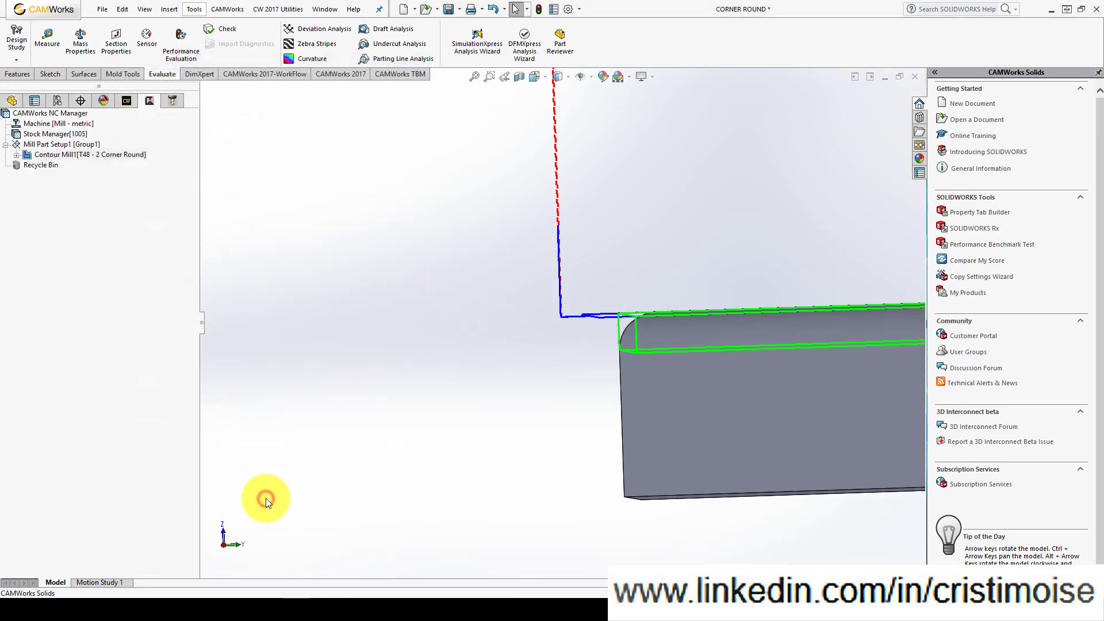
Step through the tangent-output toolpath to cutting depth and examine which point of the tool the Z coordinate refers to
right_click(85, 147)
right_click(81, 160)
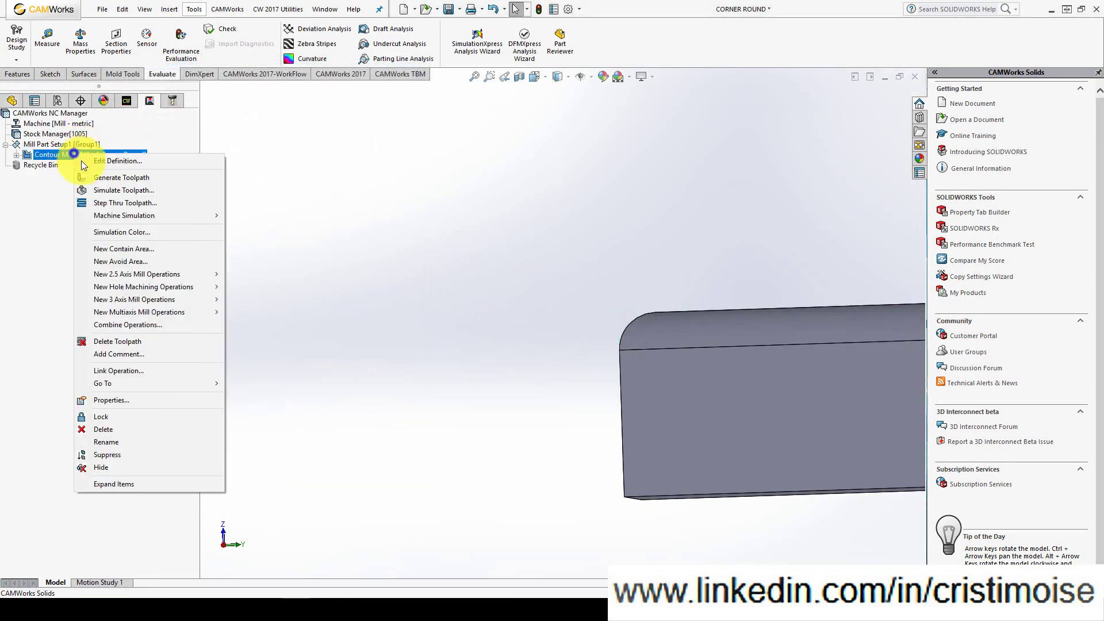
click(116, 198)
click(88, 217)
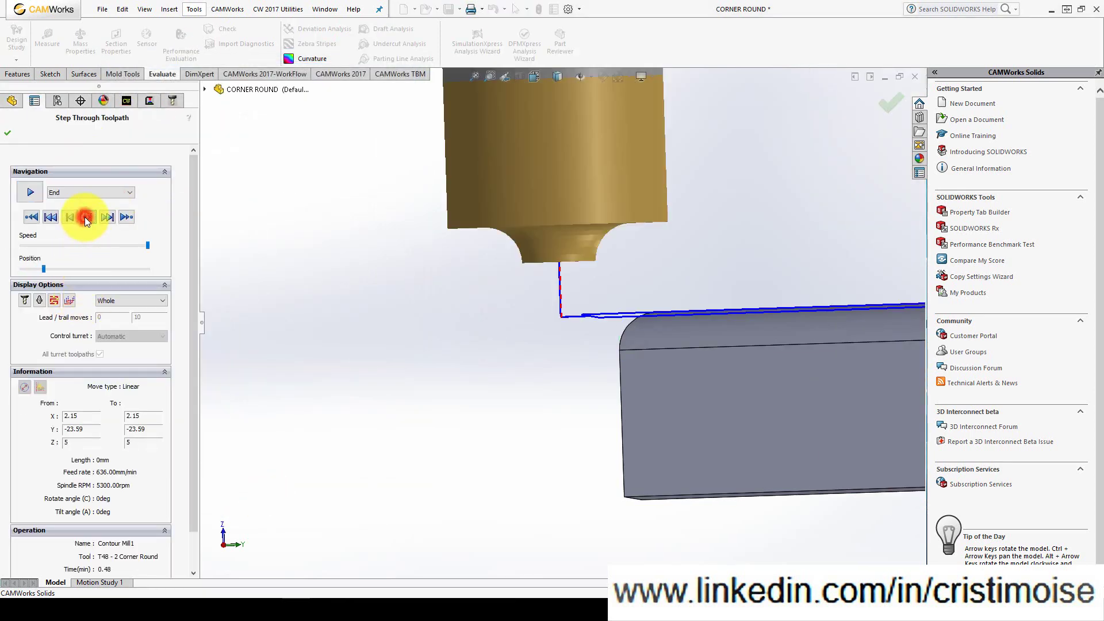
click(88, 216)
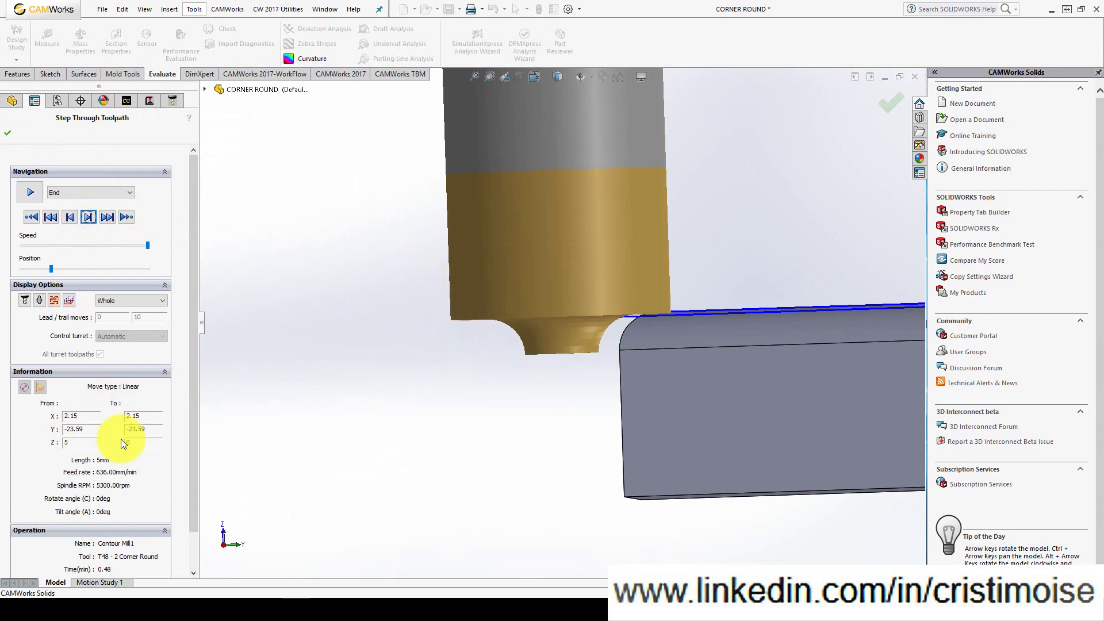
click(88, 217)
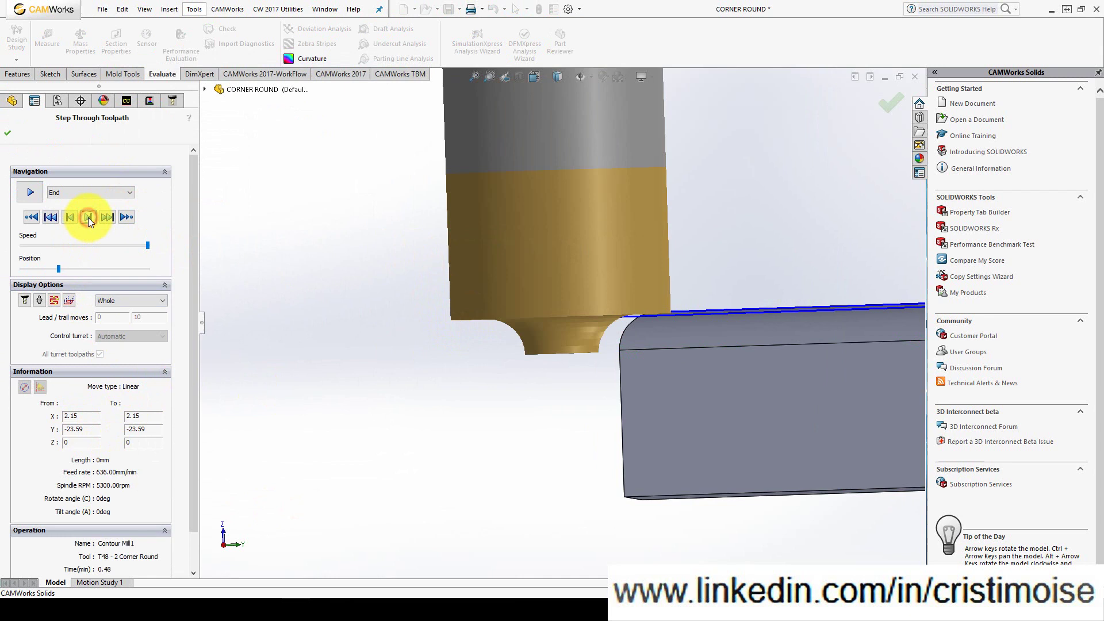
click(146, 443)
double_click(146, 443)
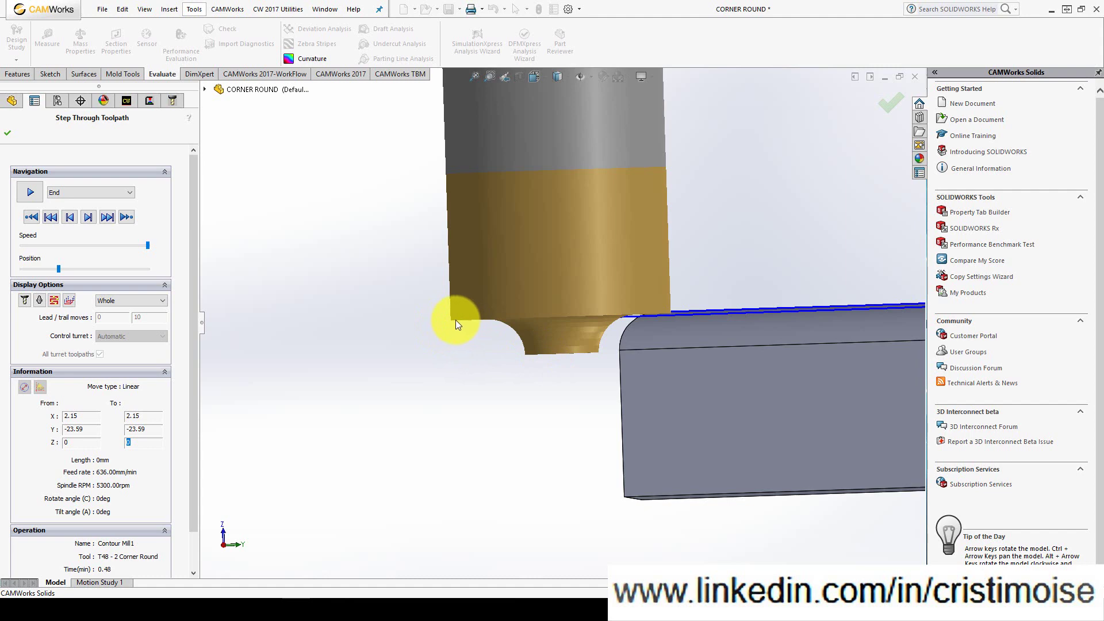
click(9, 133)
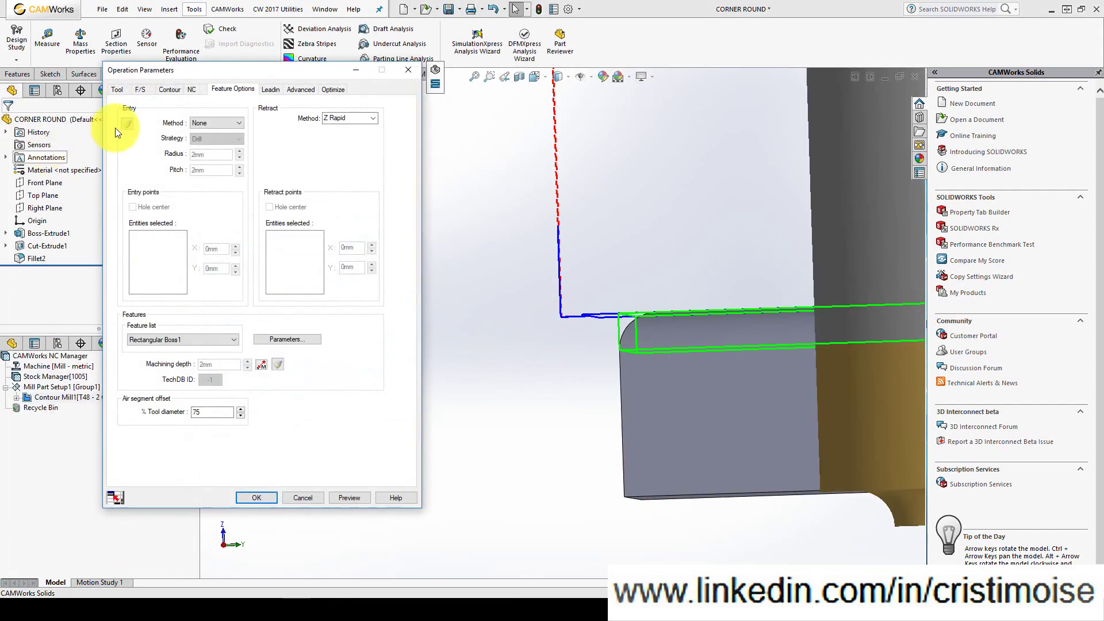
Set the corner round tool's output through to Tip and accept the operation parameters
click(114, 89)
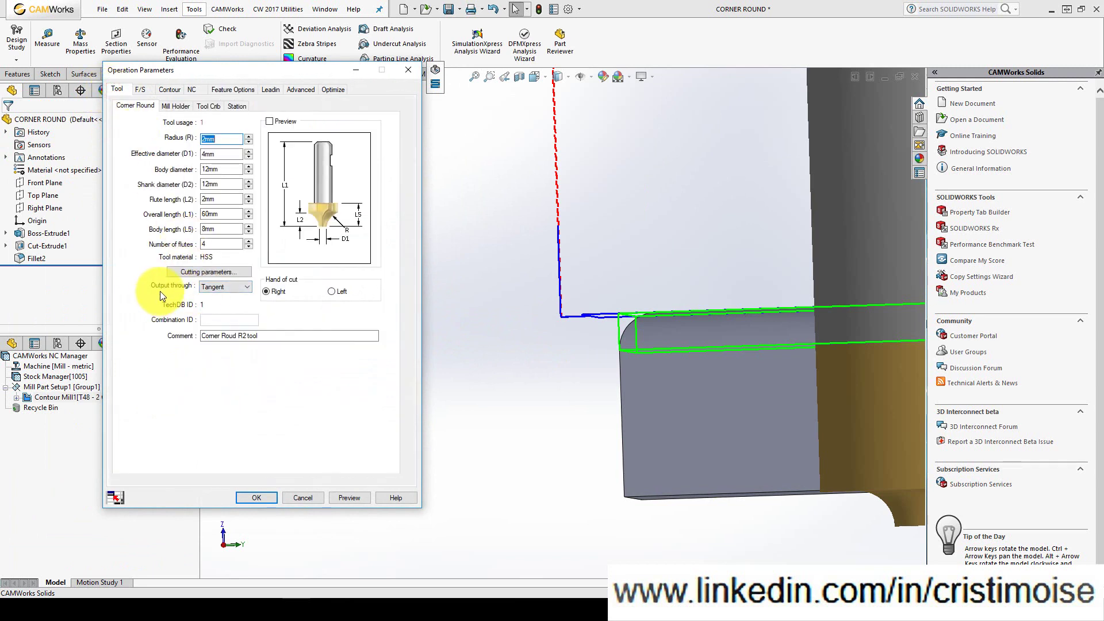
click(213, 289)
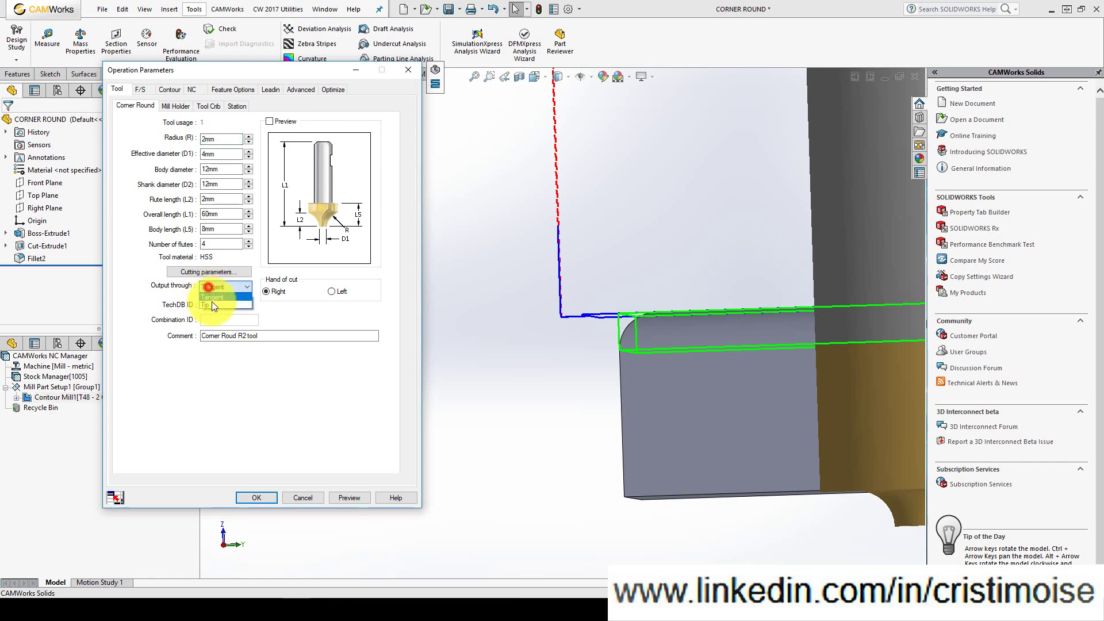
click(215, 305)
click(256, 497)
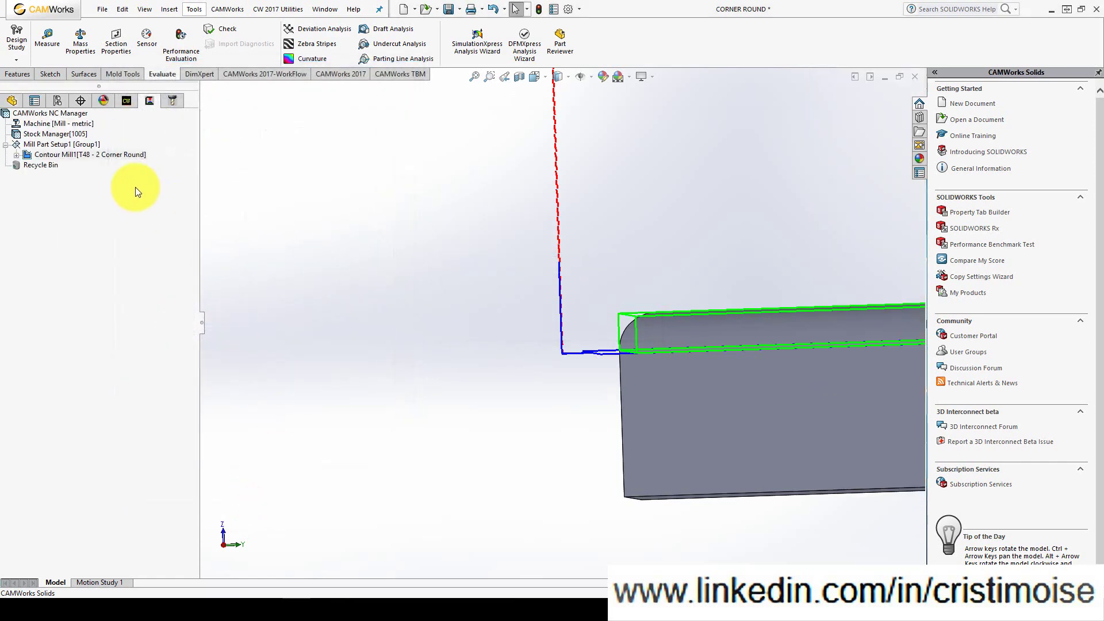
Step through the tip-output toolpath and examine the tool tip's position at the lower edge of the outer fillet
right_click(106, 157)
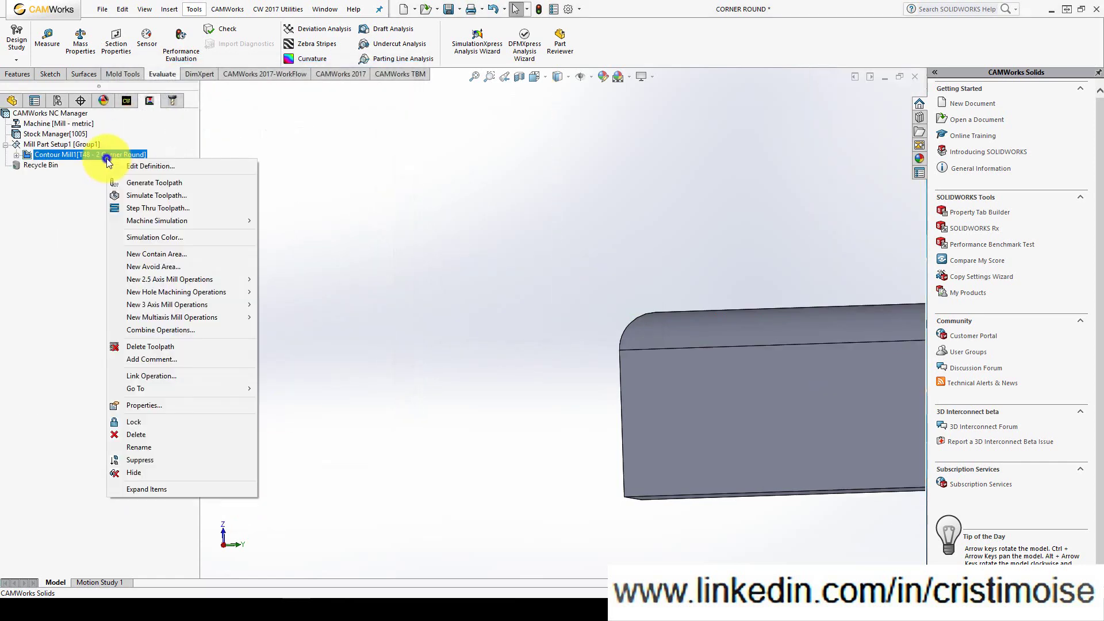
click(138, 208)
click(88, 215)
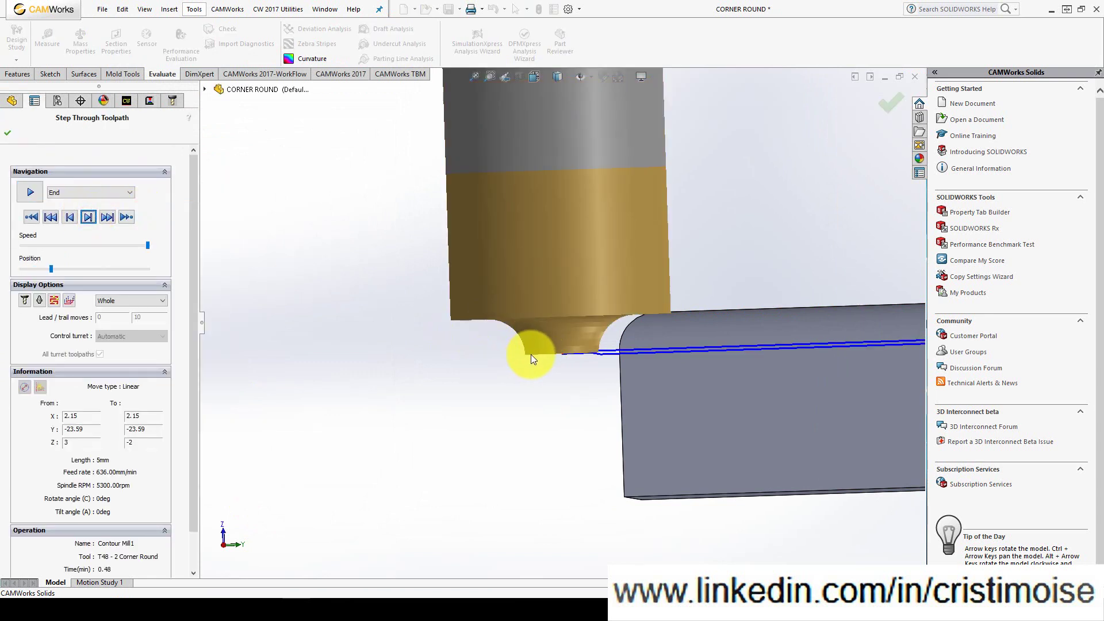
click(12, 134)
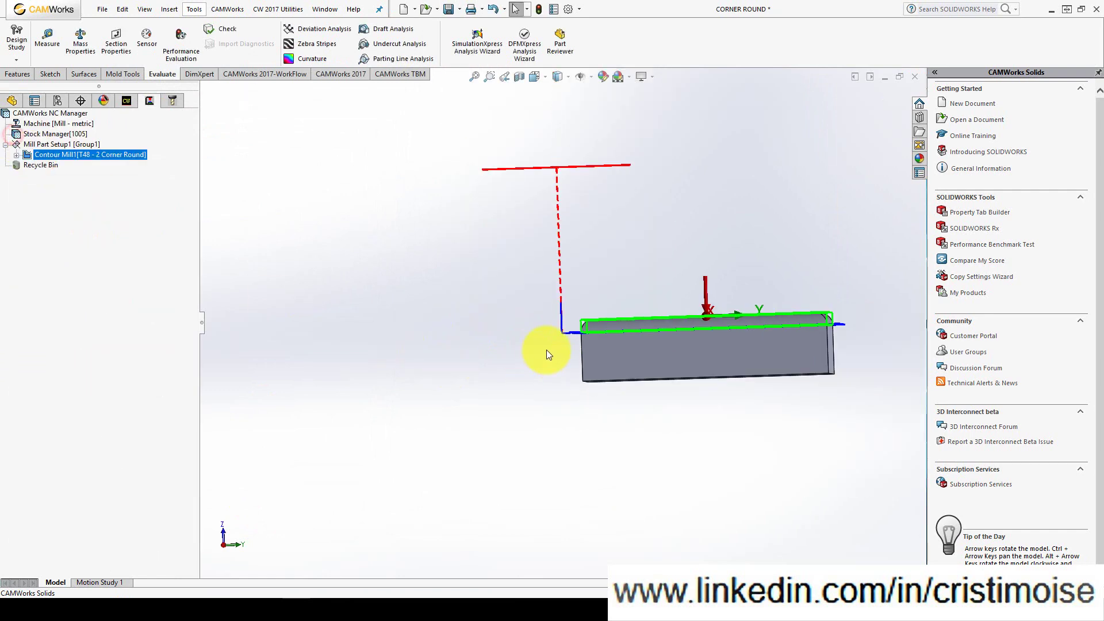
Create a Contour Mill operation for Rectangular Pocket1 using the TechDB defaults and accept its operation parameters
scroll(603, 382, down, 3)
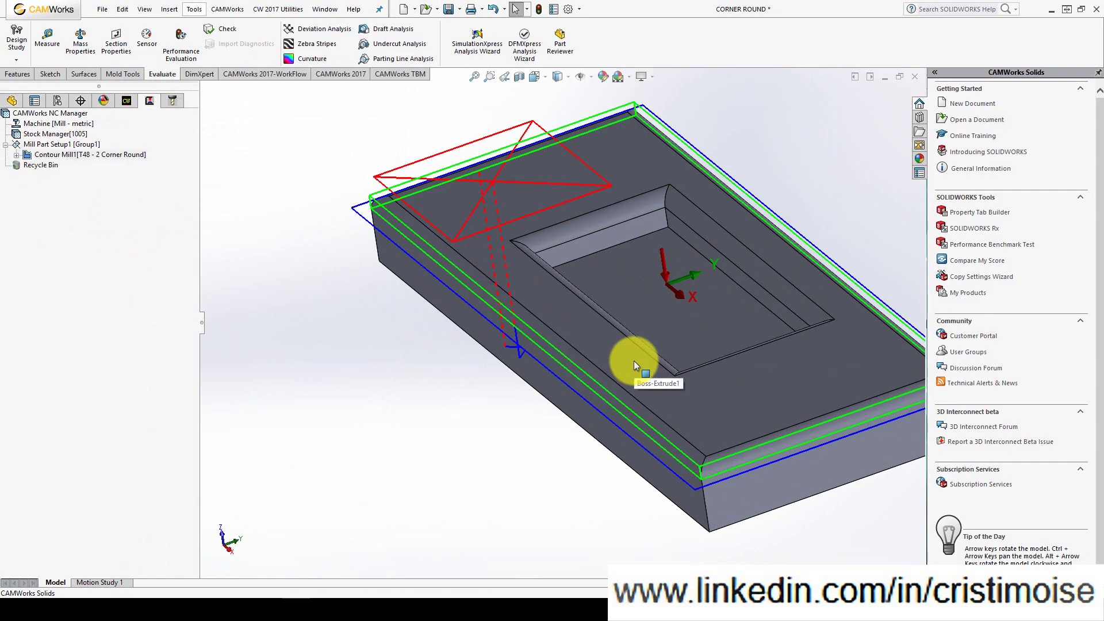
scroll(595, 364, up, 5)
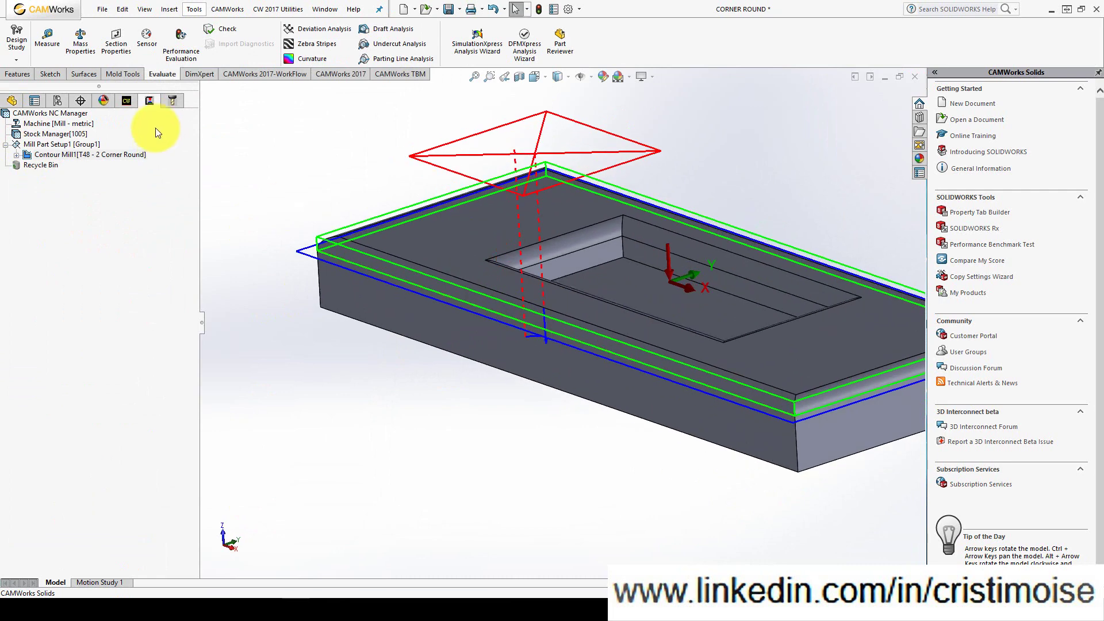
click(128, 102)
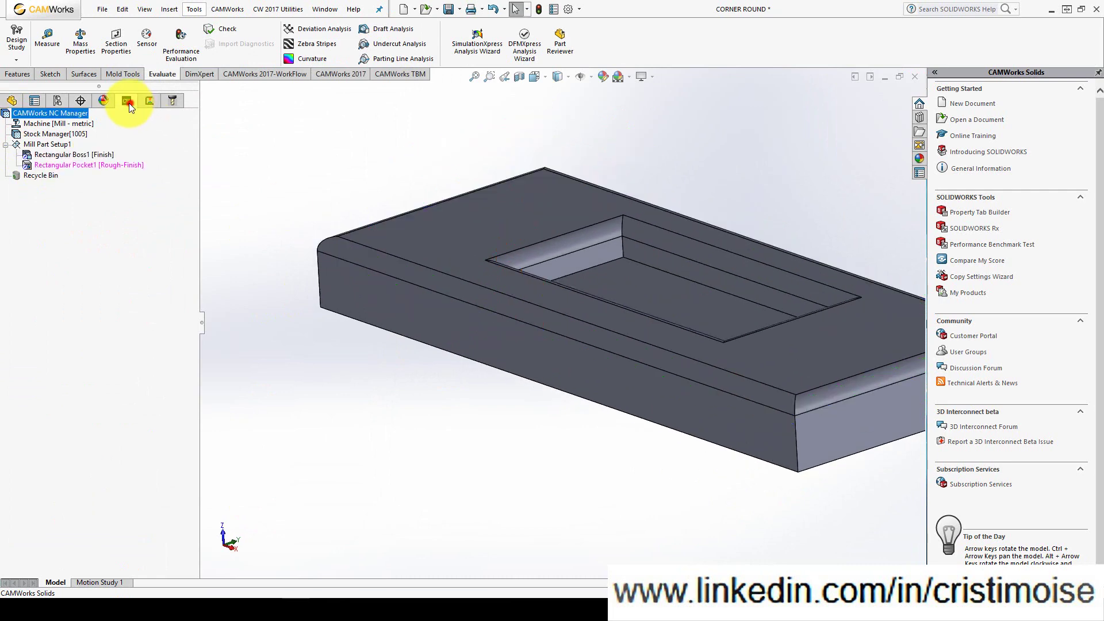
right_click(81, 166)
mouse_move(215, 292)
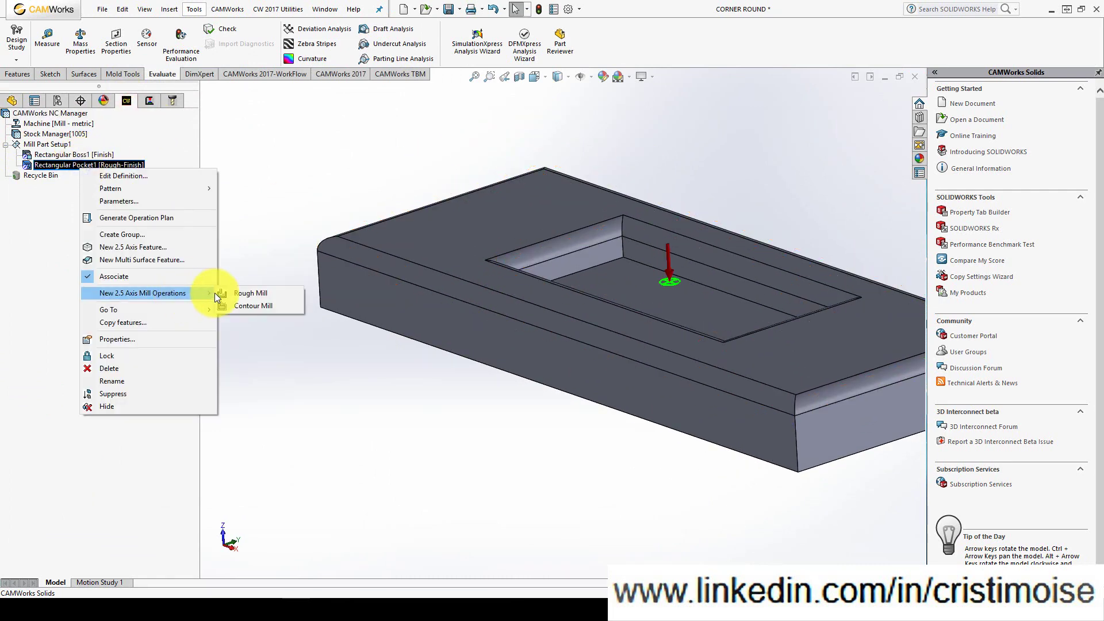
click(253, 310)
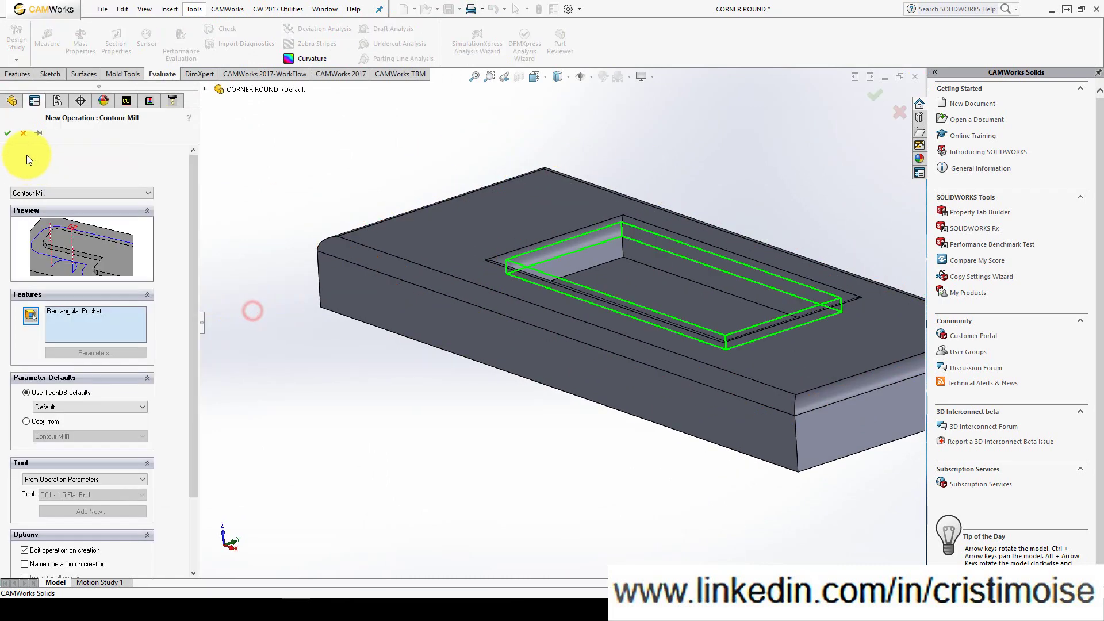
click(7, 133)
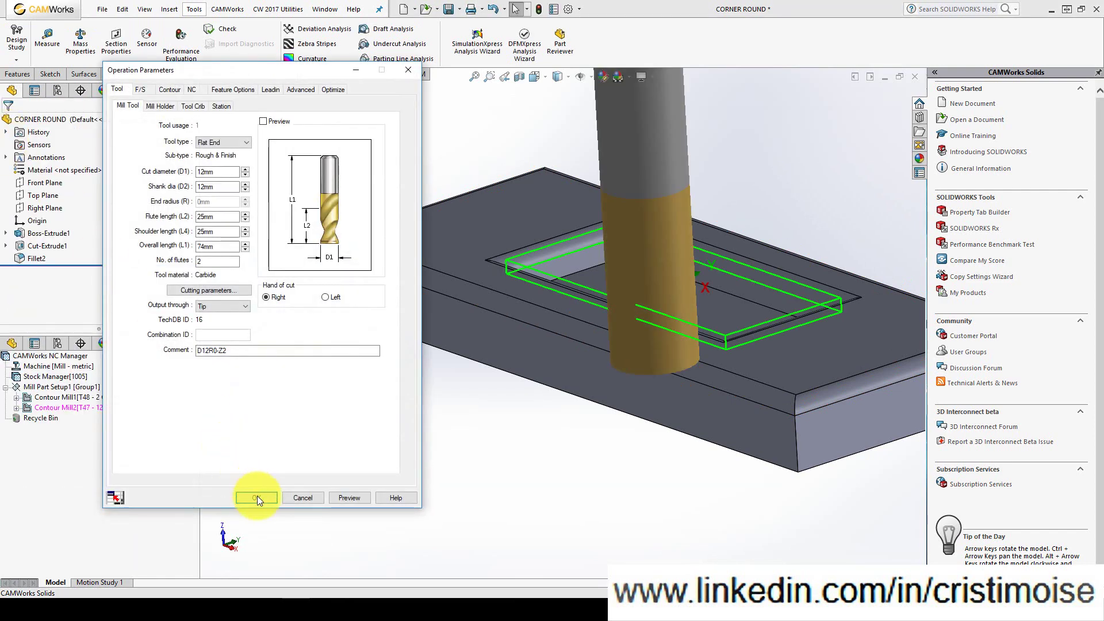
click(257, 496)
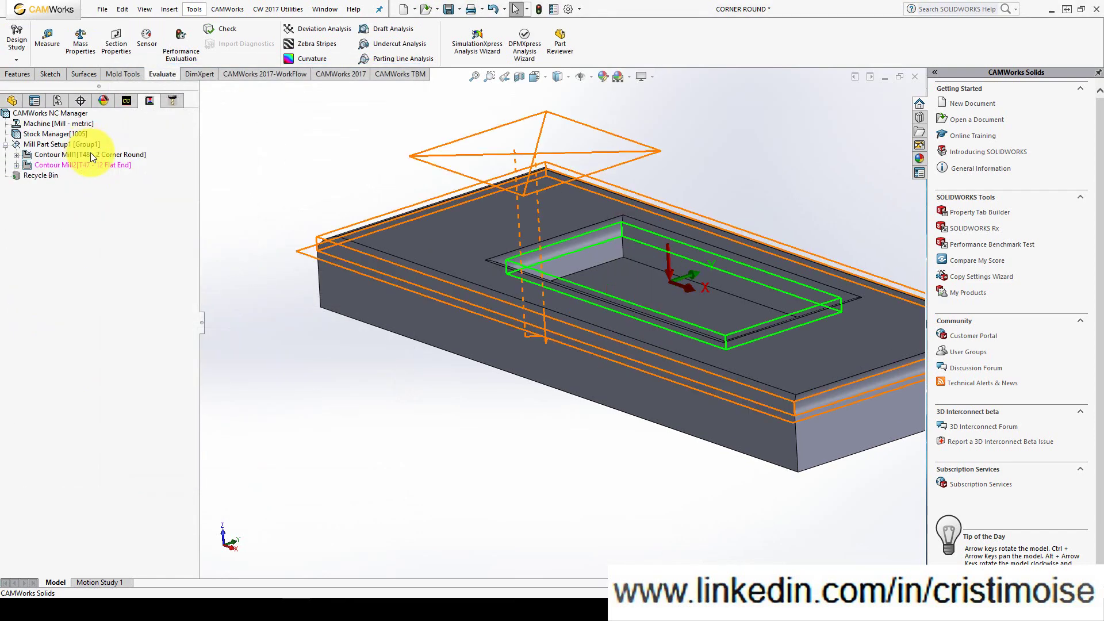
Link Contour Mill2 to Contour Mill1 so it shares the corner round operation's tool and parameters
click(91, 153)
right_click(91, 153)
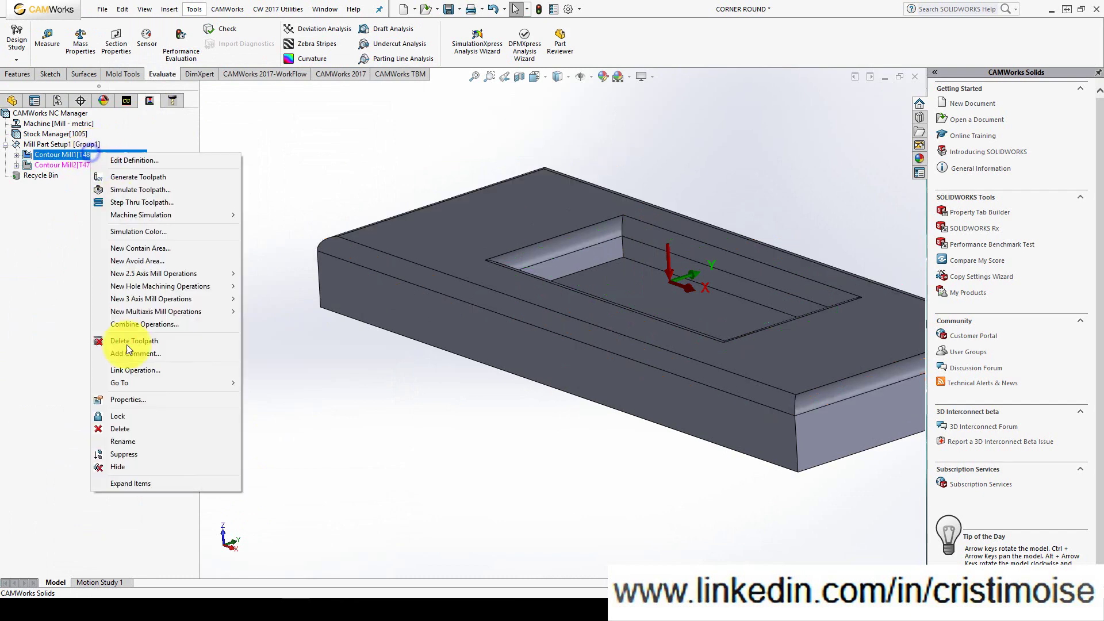
click(136, 368)
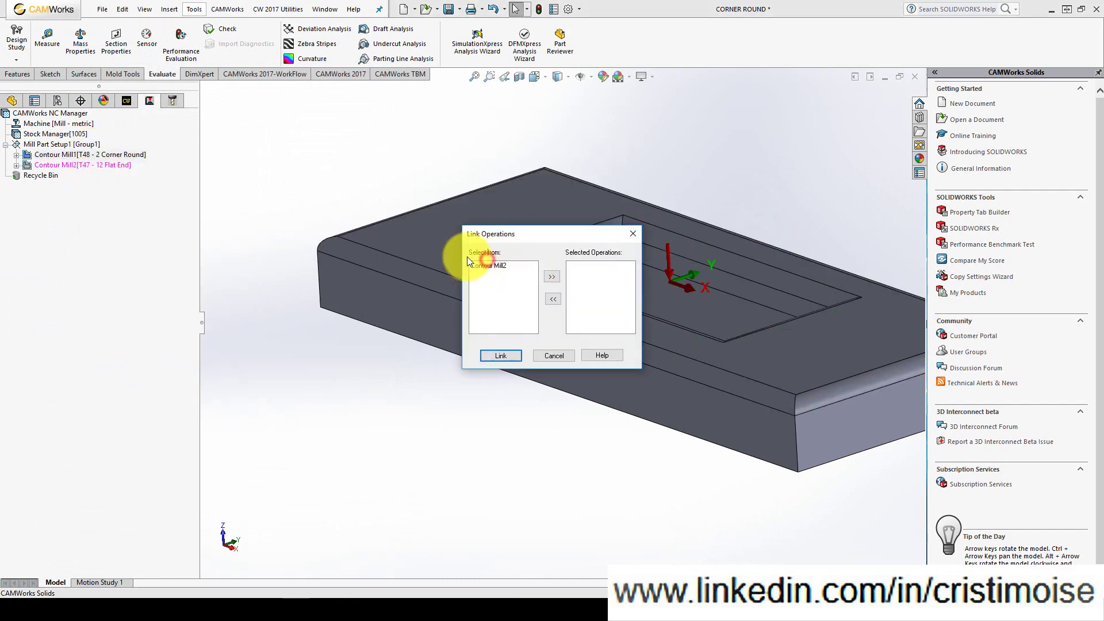
click(551, 276)
click(500, 356)
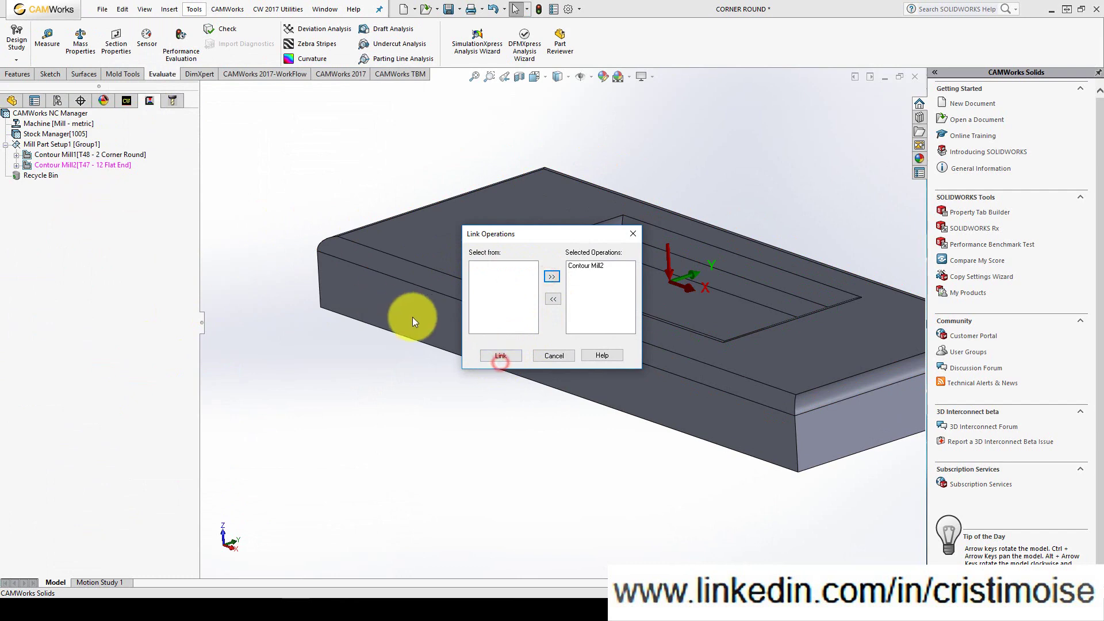
right_click(95, 164)
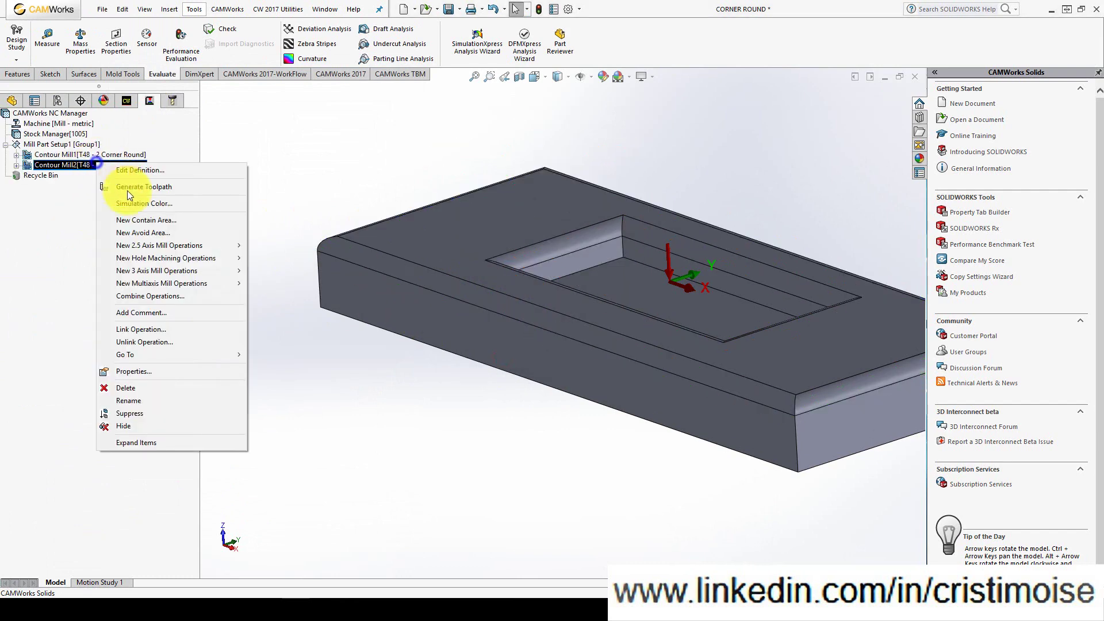
click(178, 344)
click(556, 355)
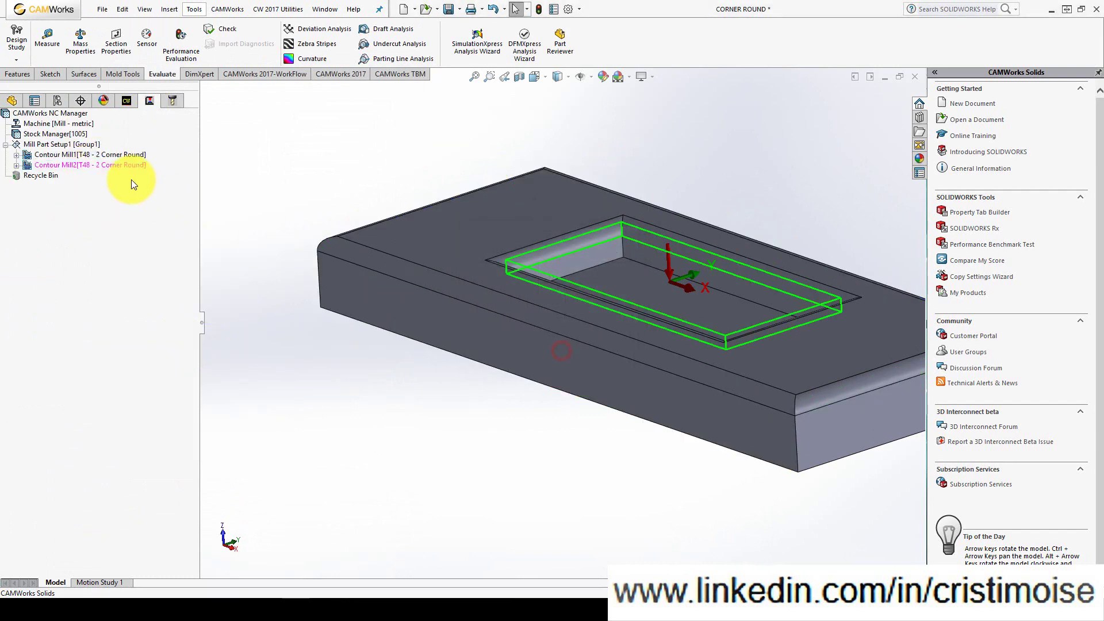
Unlink Contour Mill2 from Contour Mill1 and generate the toolpath of Contour Mill2
right_click(122, 167)
click(167, 343)
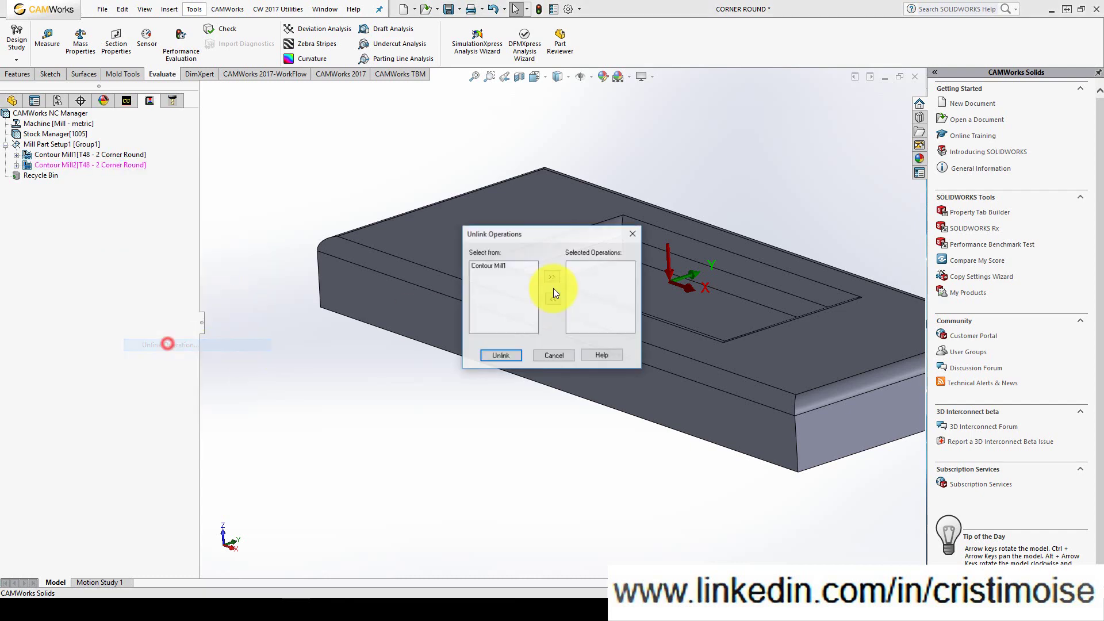
click(551, 277)
click(500, 355)
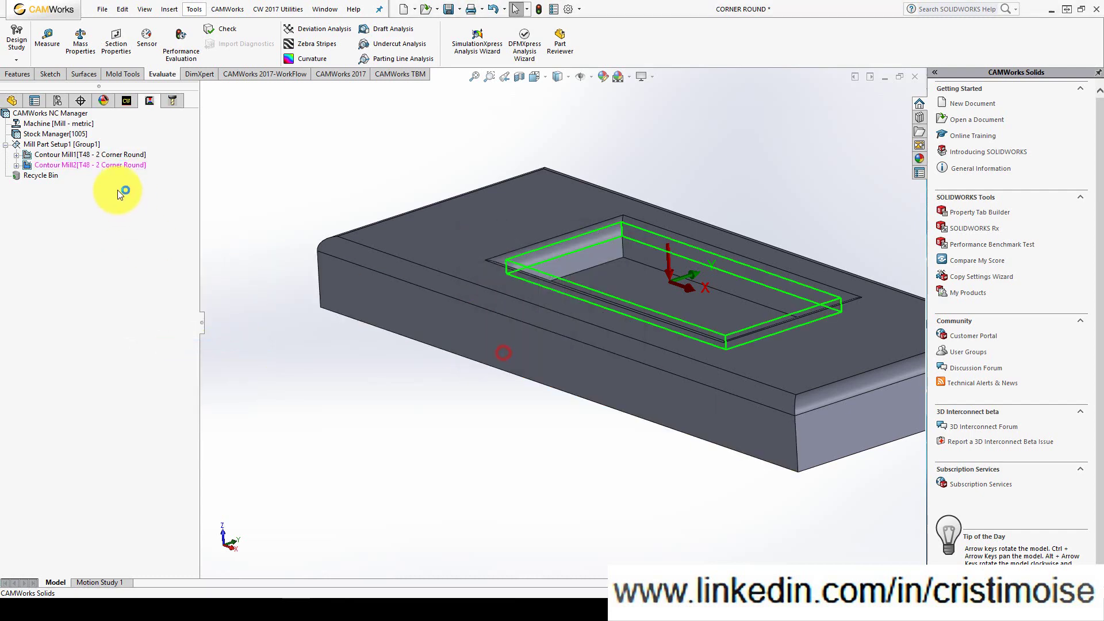
right_click(114, 166)
click(158, 188)
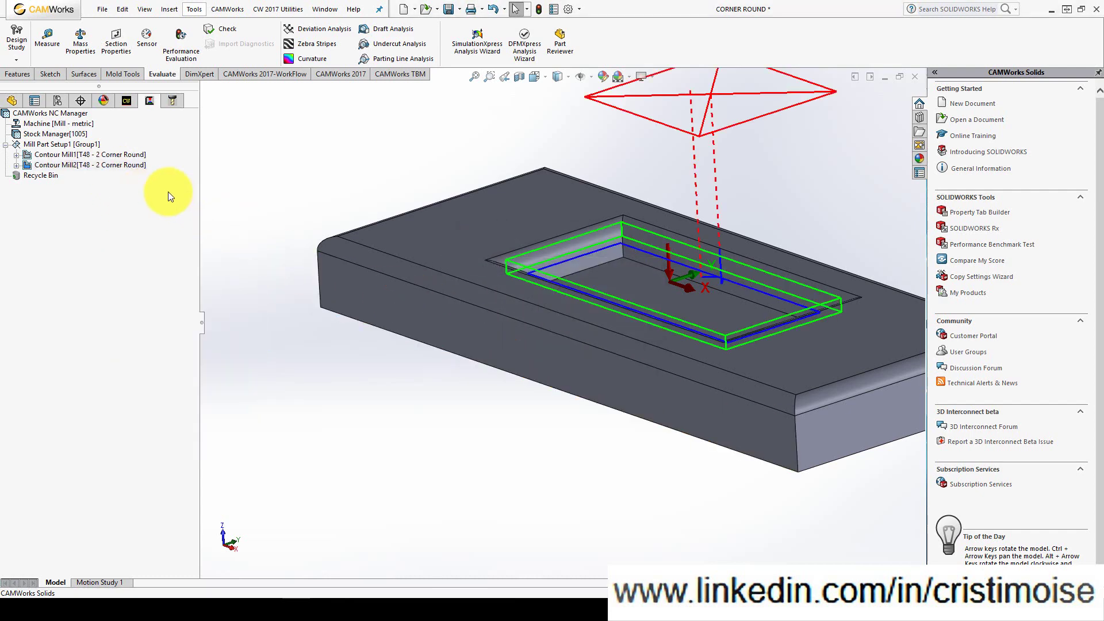
Step through the Contour Mill2 toolpath to its end and examine the corner round tool's position along the pocket fillet
click(116, 164)
right_click(116, 165)
click(156, 214)
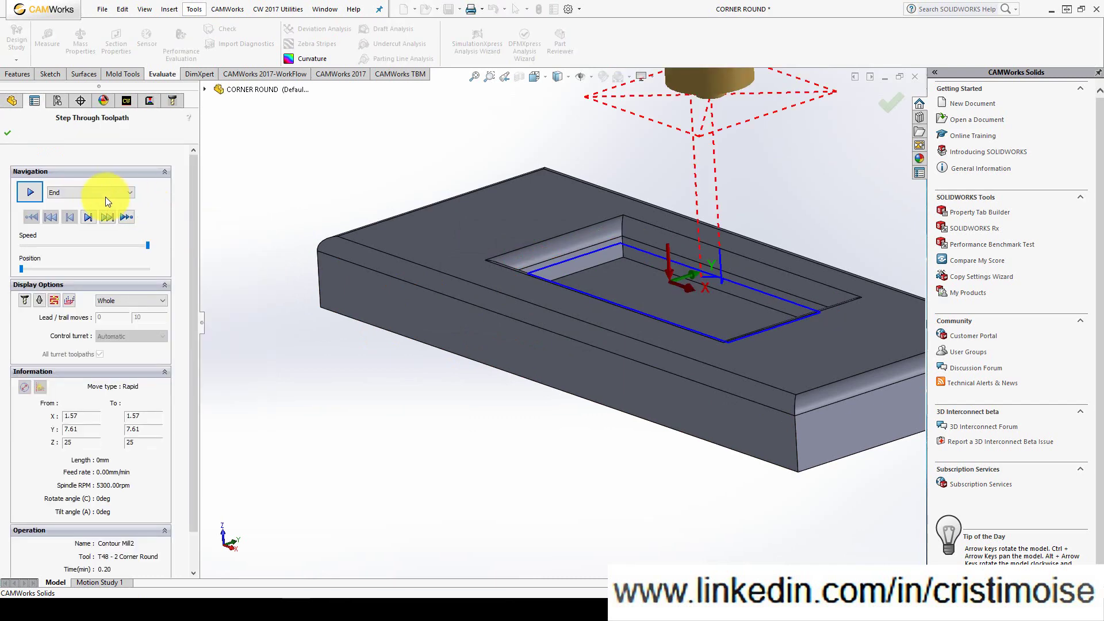
click(88, 217)
middle_drag(621, 287, 551, 305)
click(86, 218)
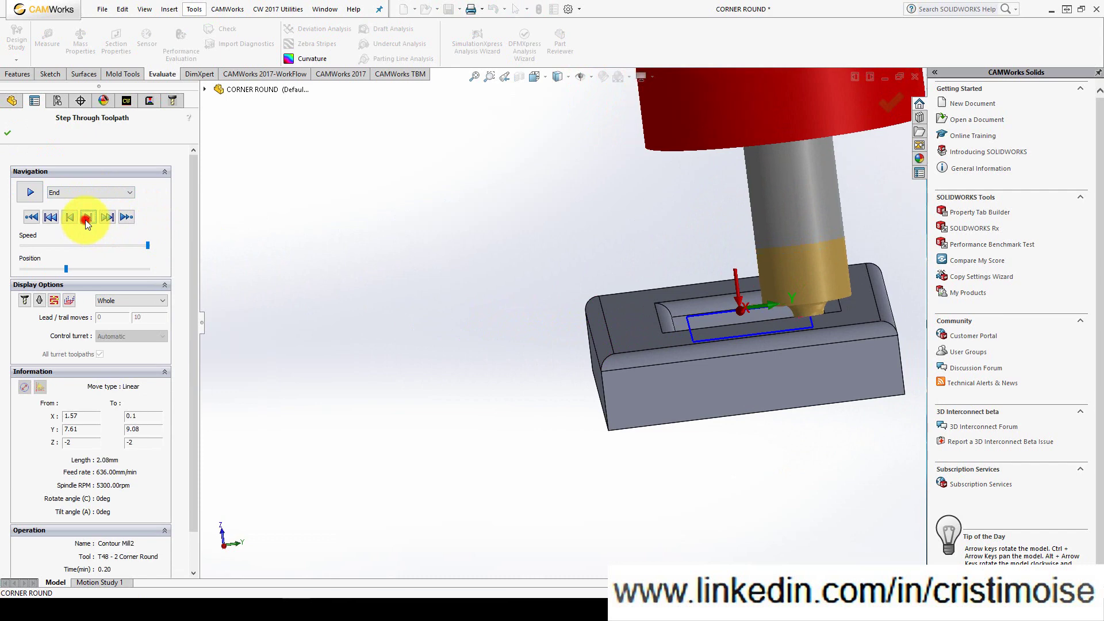
click(85, 219)
click(85, 220)
click(86, 220)
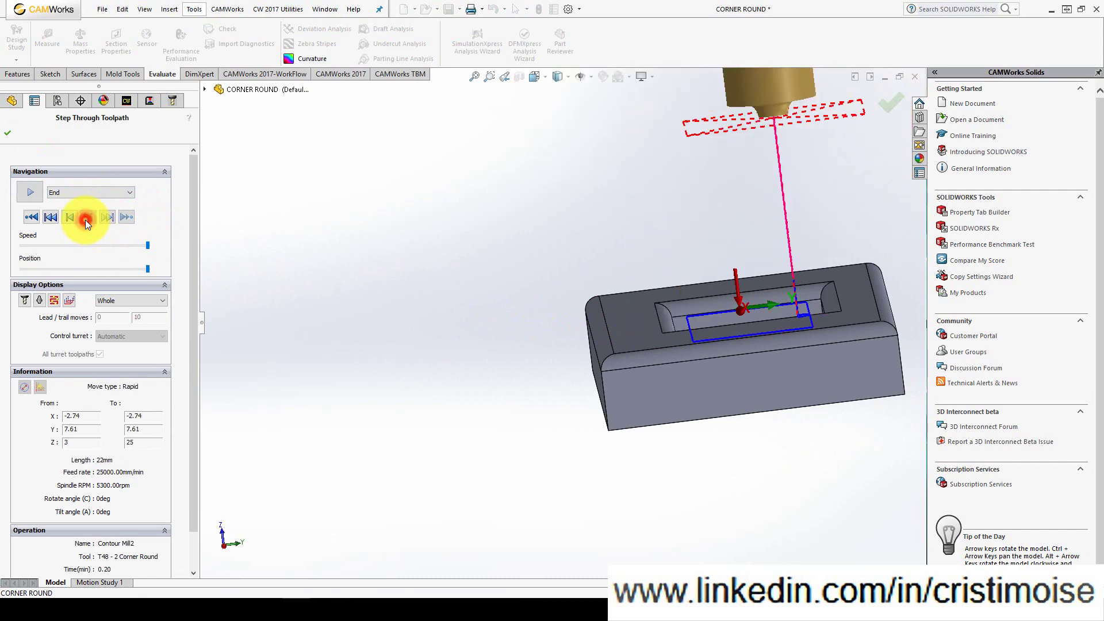
click(7, 134)
Simulate the toolpaths of both contour mill operations to the end and inspect the machined outer and pocket fillets
middle_drag(340, 197, 646, 359)
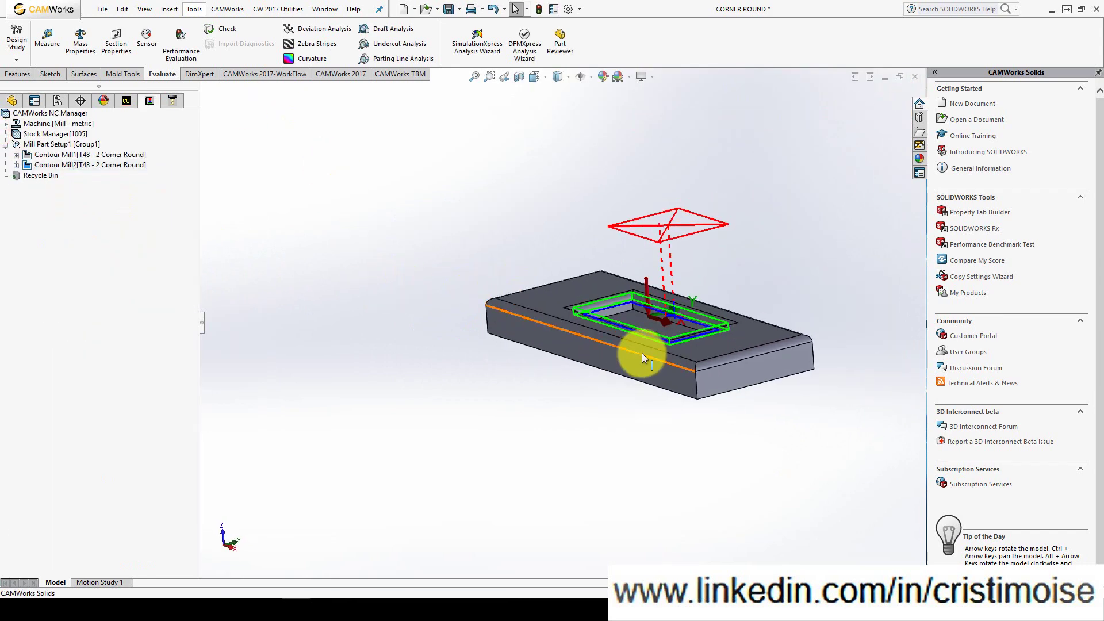
scroll(642, 353, up, 2)
click(332, 74)
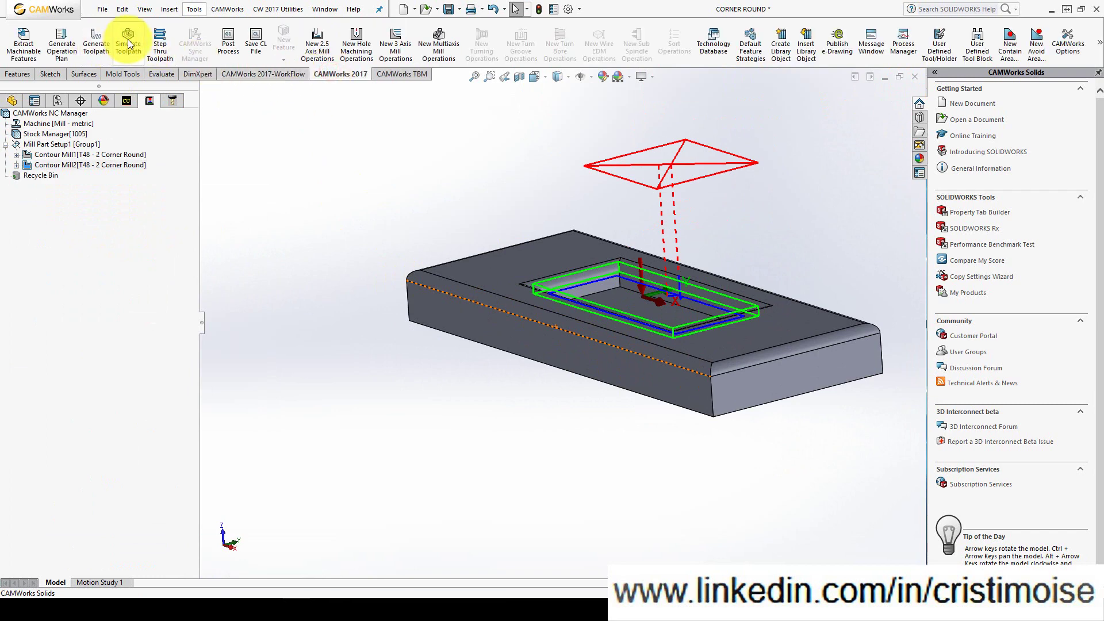
click(127, 40)
click(381, 150)
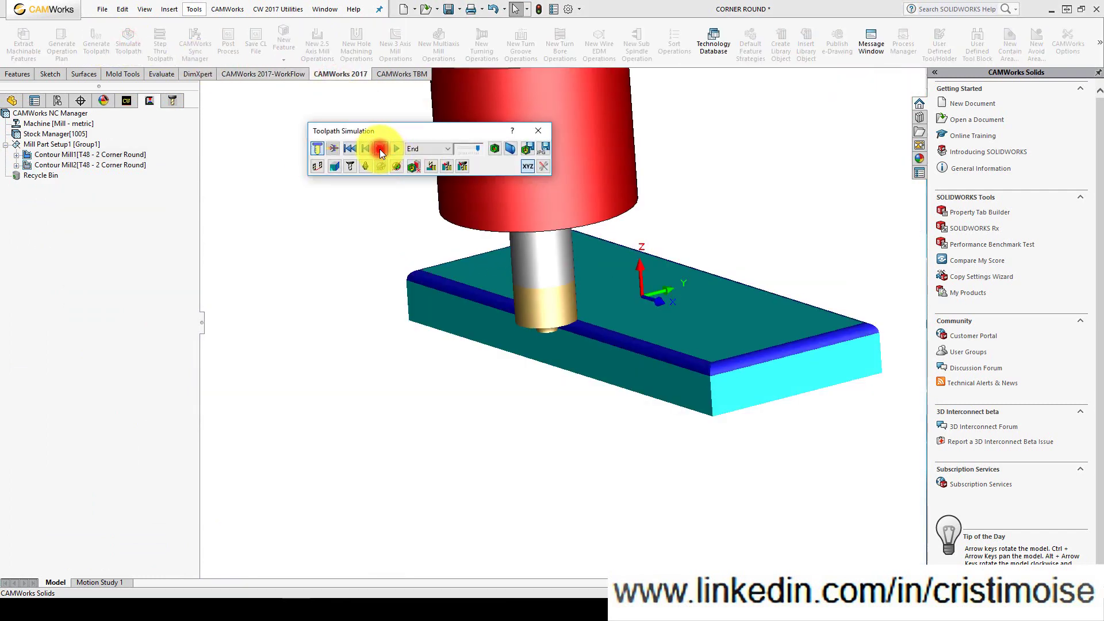
click(380, 150)
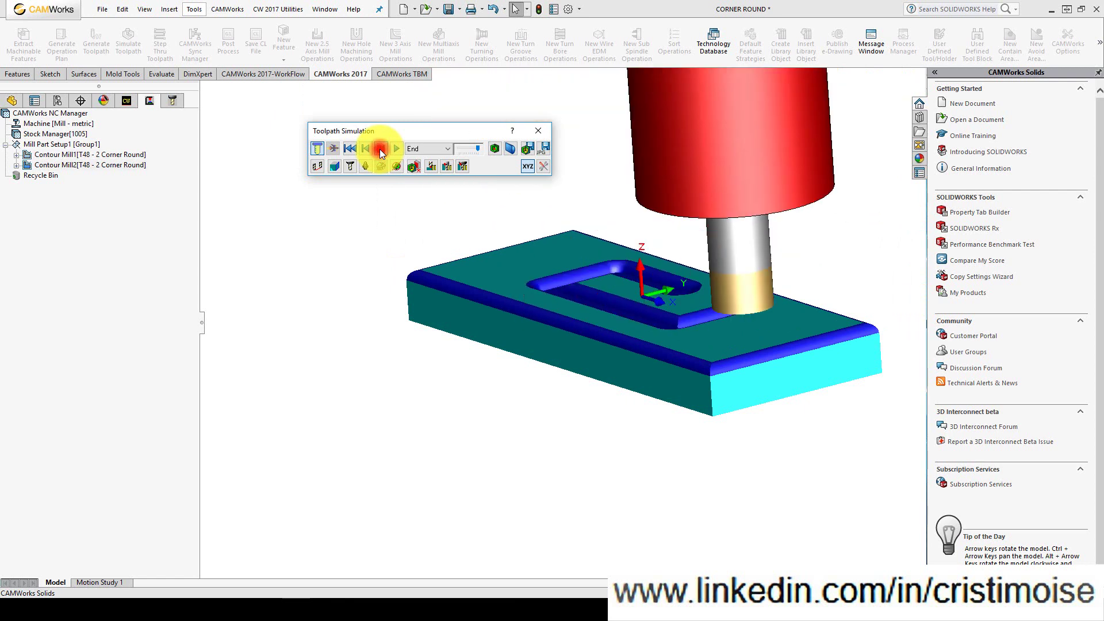
middle_drag(733, 328, 643, 302)
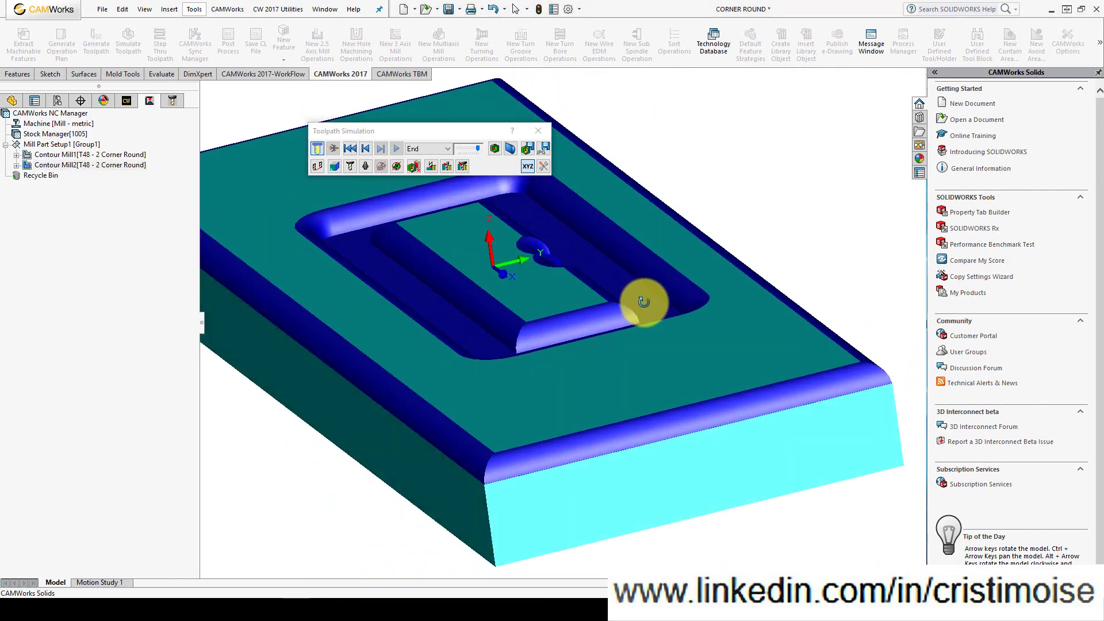